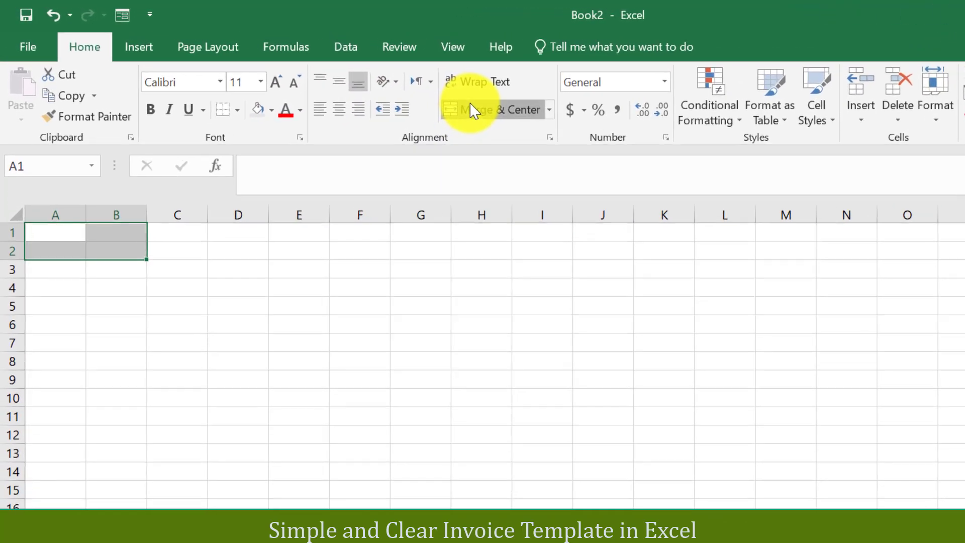
- Merge and center A1:B2 and G1:H2, entering INVOICE in the first block and INDOUDE in the second
left_click(373, 86)
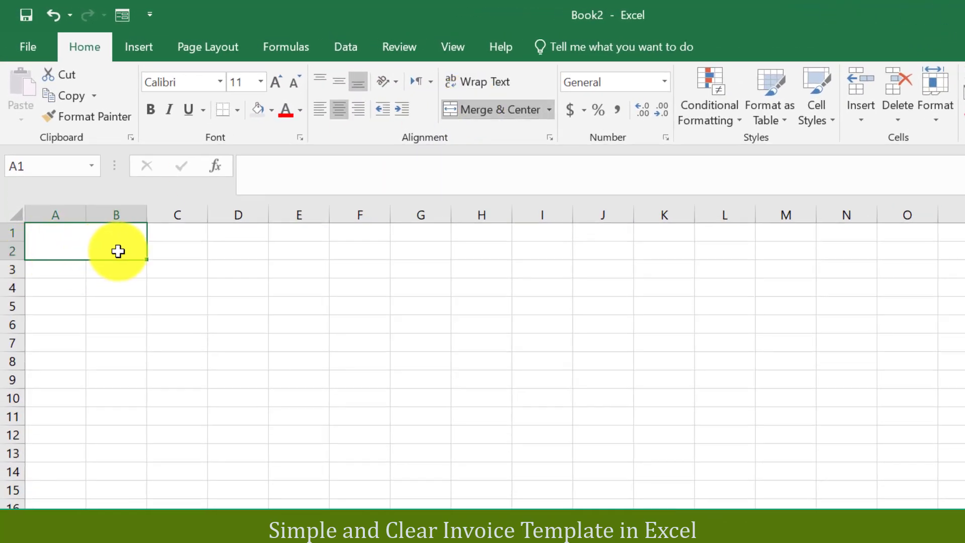
type("INVOICE")
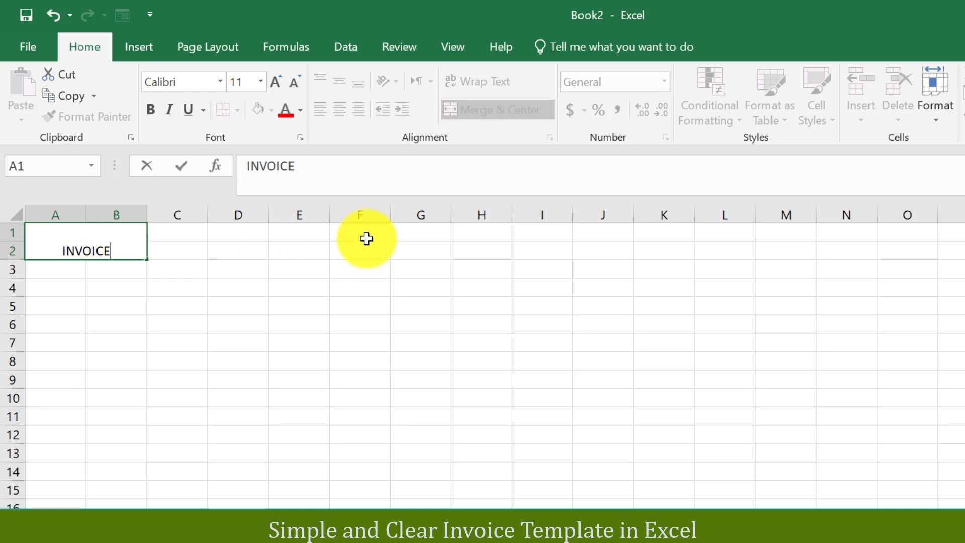
left_click_drag(411, 236, 469, 255)
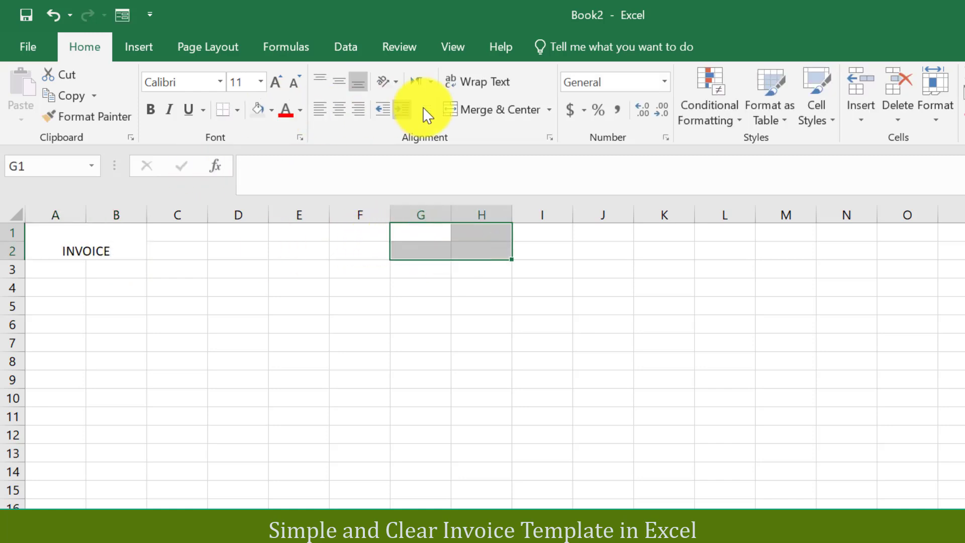
left_click(495, 109)
type("I")
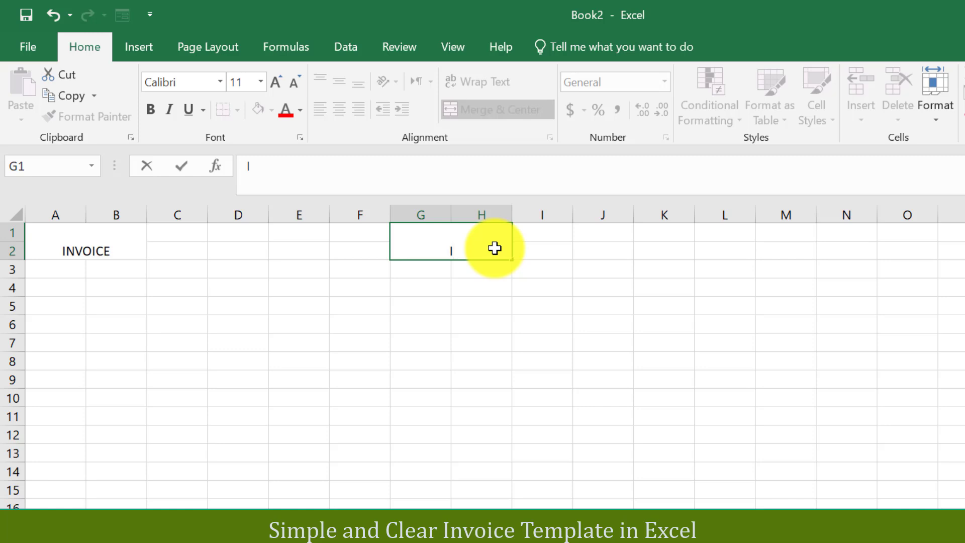
type("NDOUDE")
- Format the INVOICE title in bold at font size 22
left_click(101, 253)
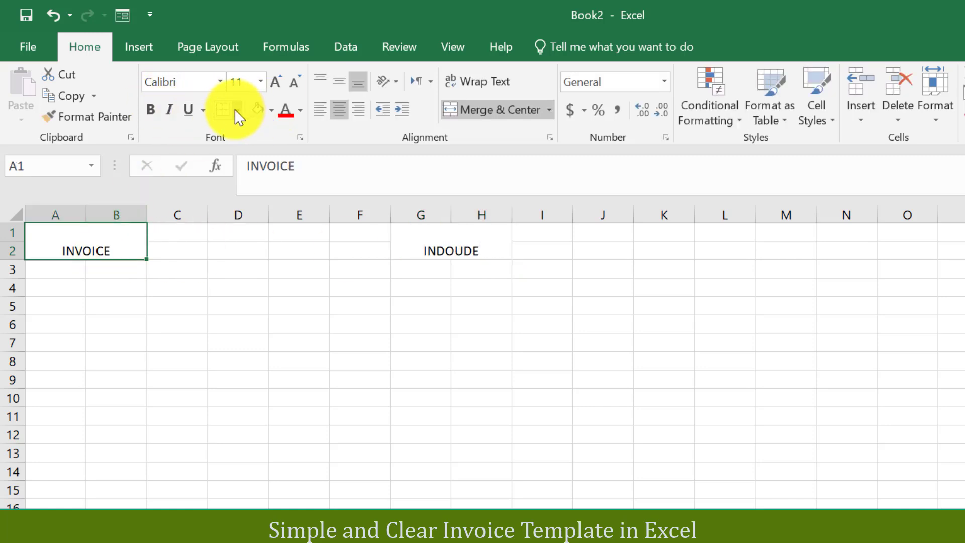
left_click(285, 78)
left_click(285, 78)
left_click(285, 78)
left_click(285, 78)
left_click(285, 78)
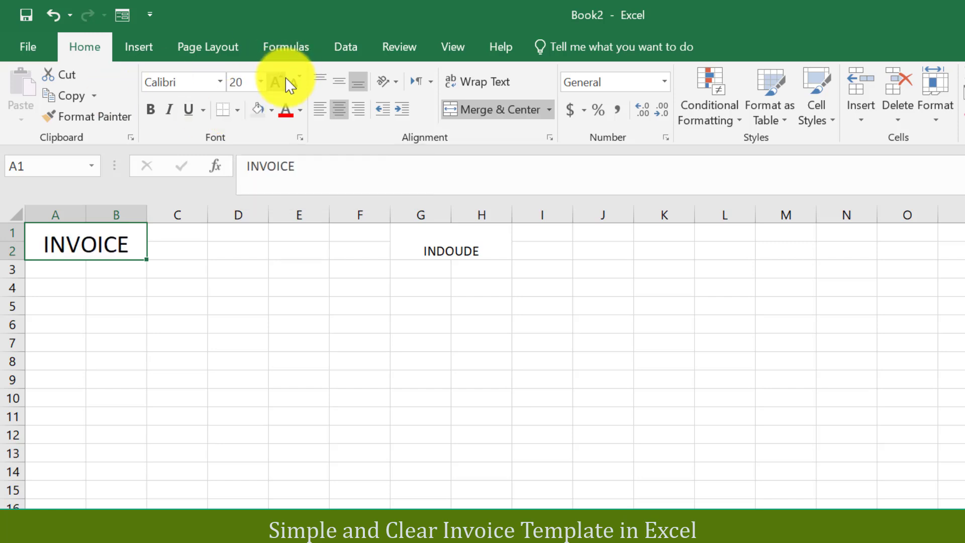
left_click(285, 78)
left_click(149, 110)
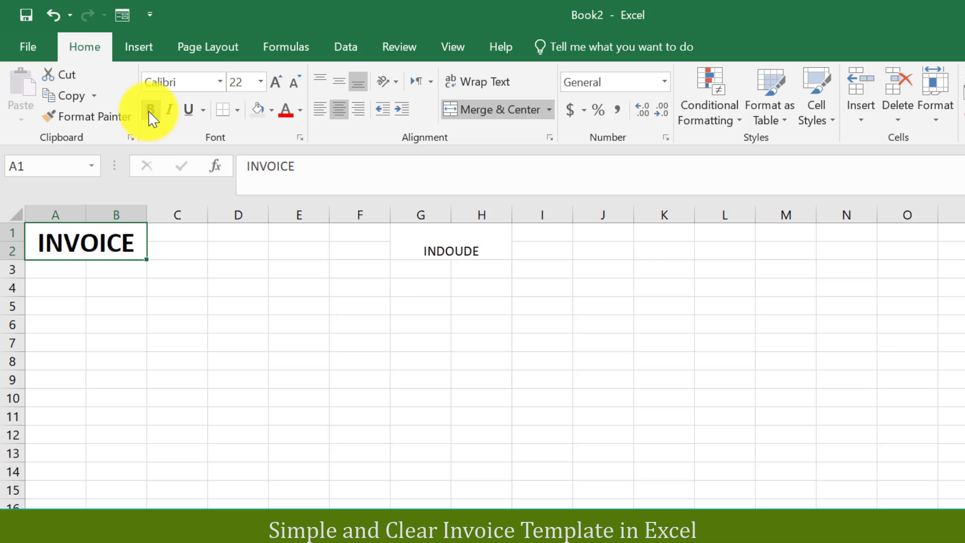
- Set INDOUDE to font size 16 with middle vertical alignment, and left-align the INVOICE title
left_click(457, 250)
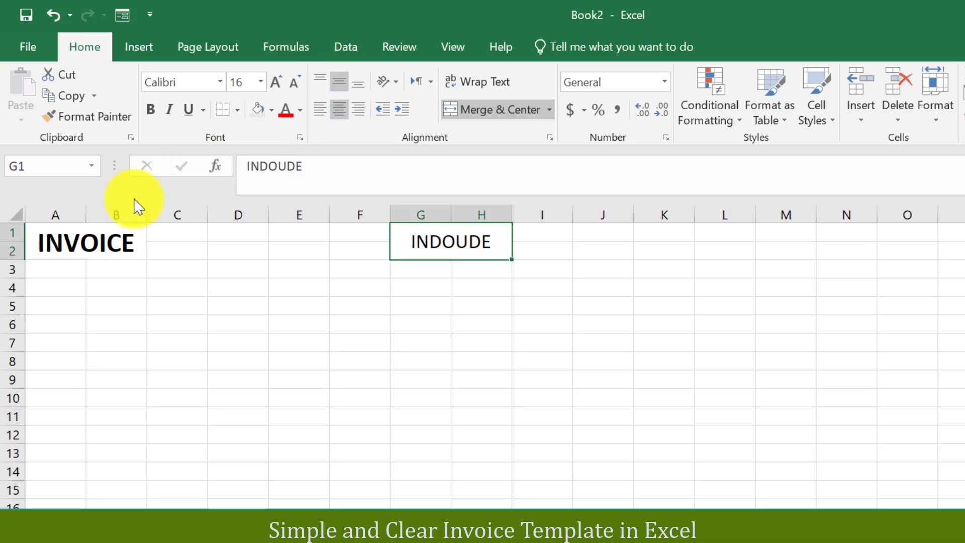
left_click(99, 248)
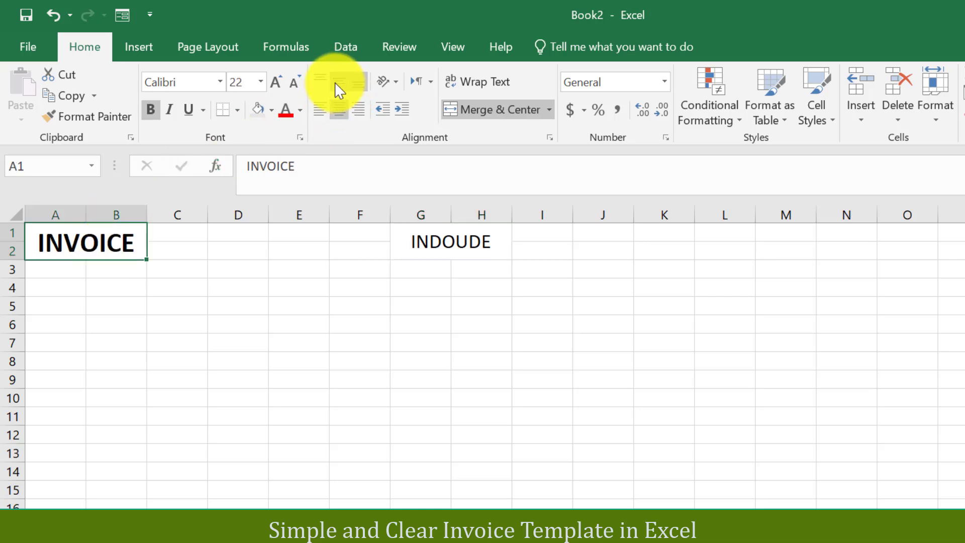
left_click(322, 113)
left_click(426, 243)
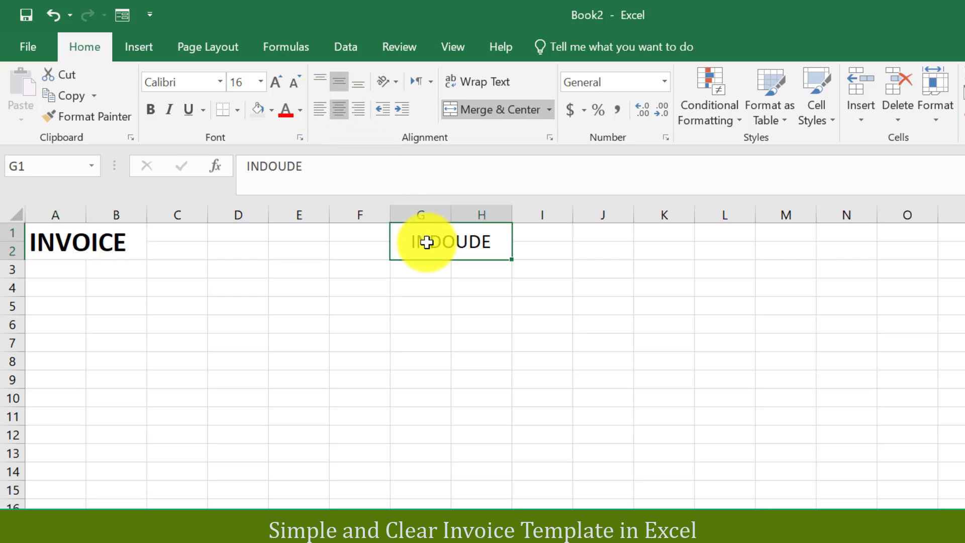
- Merge and center I1:J2 and insert the Ingoude Company logo picture from the Downloads folder
left_click_drag(528, 235, 586, 247)
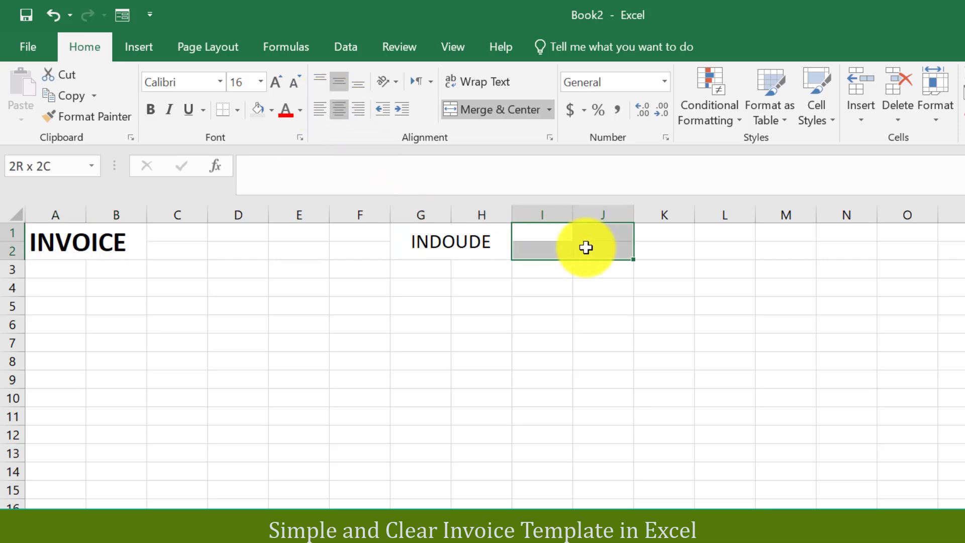
left_click(496, 116)
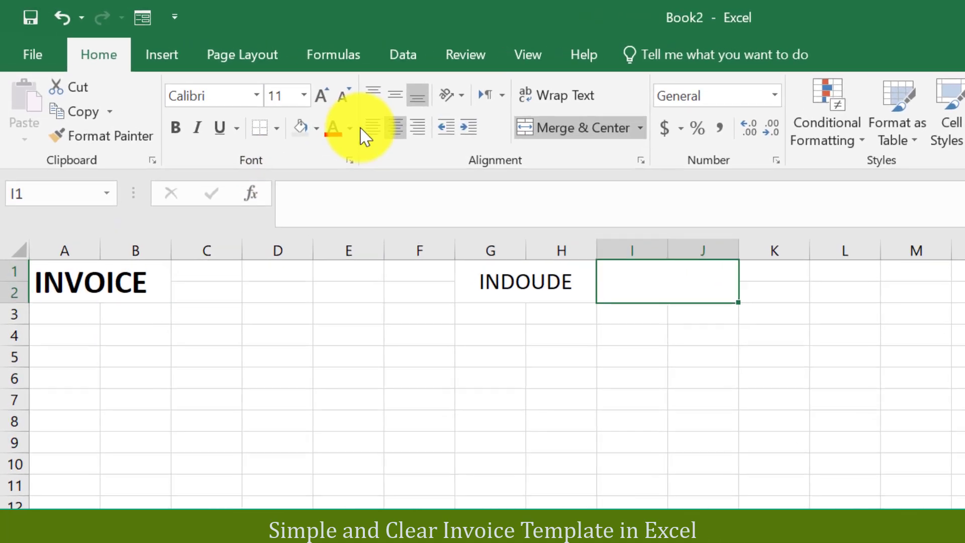
left_click(180, 54)
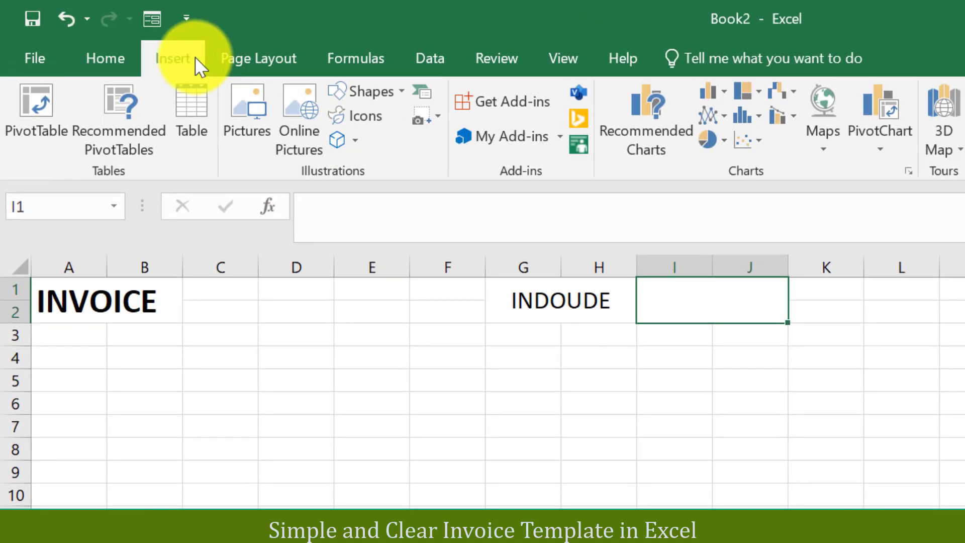
left_click(232, 134)
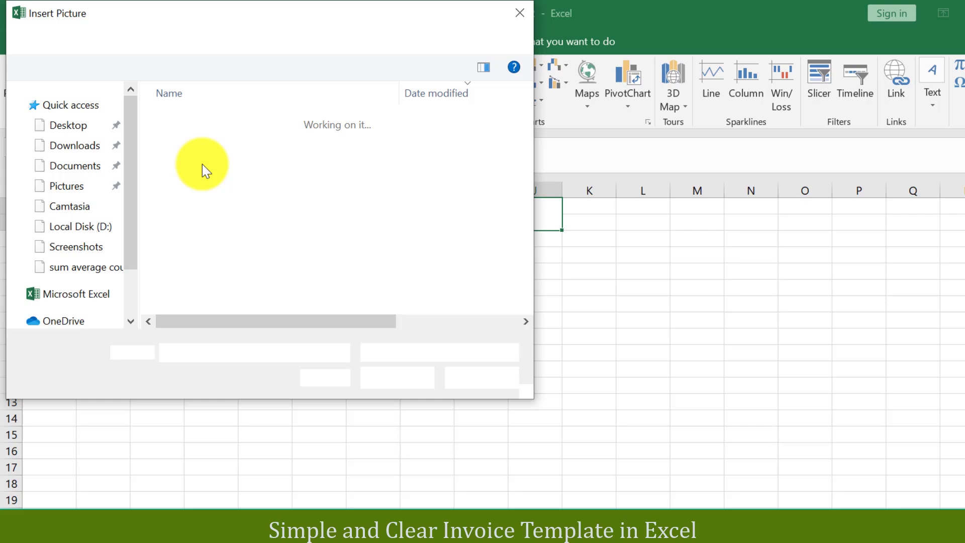
left_click(93, 202)
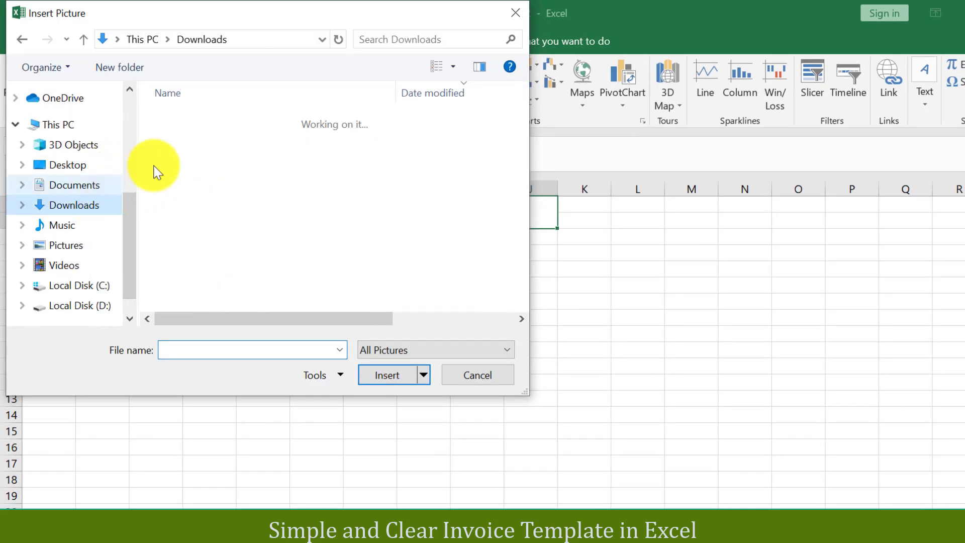
left_click_drag(217, 142, 385, 369)
left_click(385, 370)
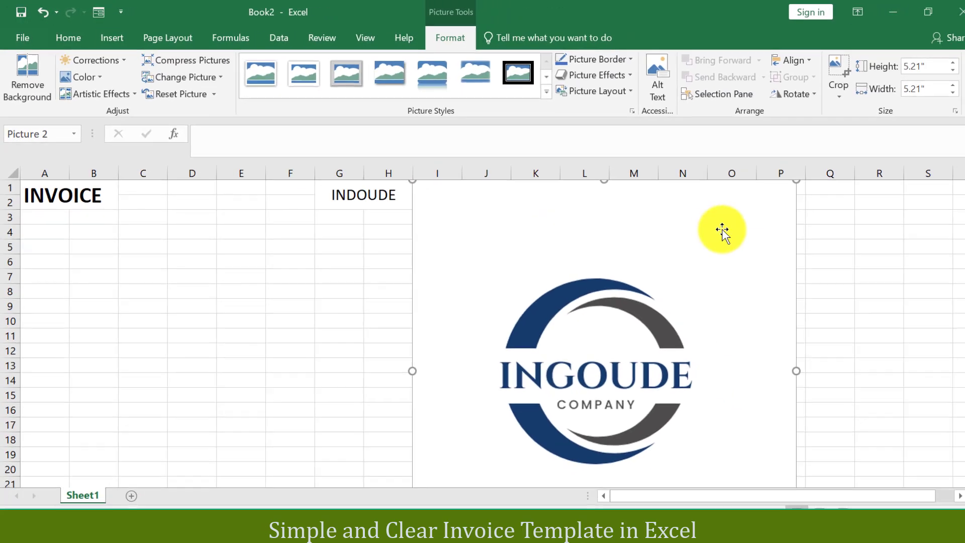
- Reduce the logo picture to about 4.1" square and crop its blank margins close to the emblem on all sides
left_click_drag(796, 181, 632, 261)
left_click_drag(575, 306, 561, 265)
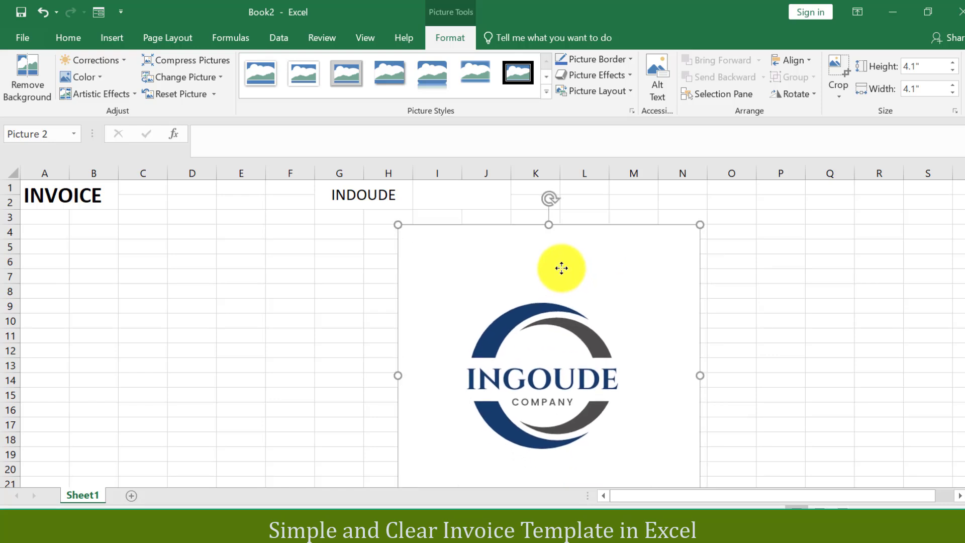
left_click(839, 76)
left_click_drag(552, 229, 548, 298)
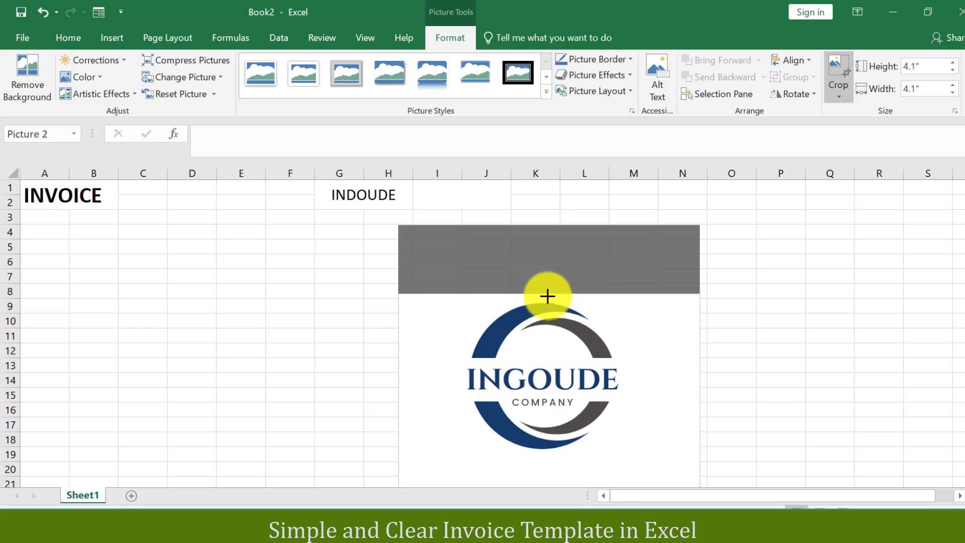
left_click_drag(698, 409, 620, 410)
left_click_drag(402, 409, 462, 410)
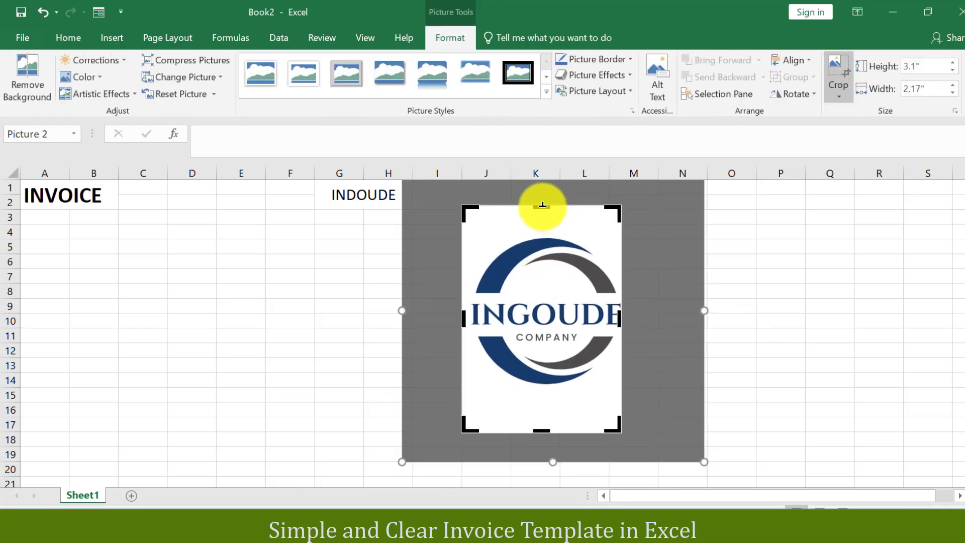
left_click_drag(542, 205, 545, 230)
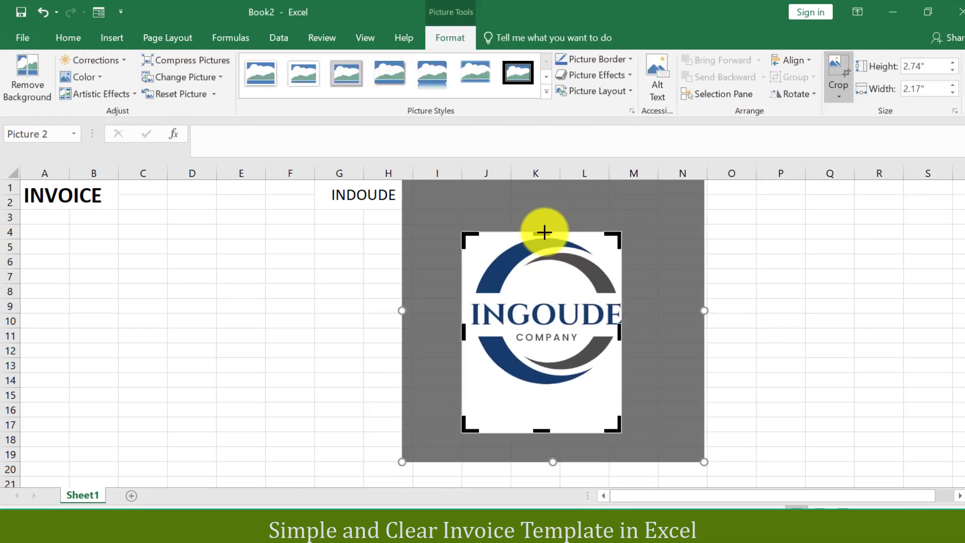
left_click_drag(549, 430, 545, 385)
key("Escape")
- Shrink the cropped logo and position it over the merged cell I1:J2, beside the company name
left_click(550, 295)
left_click_drag(622, 386, 521, 289)
left_click_drag(484, 248, 476, 204)
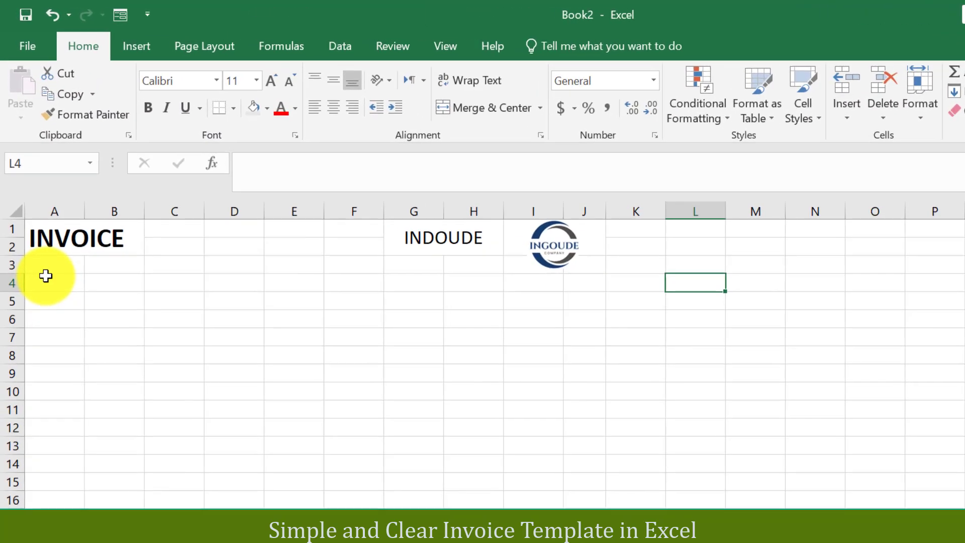
- Merge and center A4:B4 and enter the label Date
left_click_drag(40, 236, 95, 238)
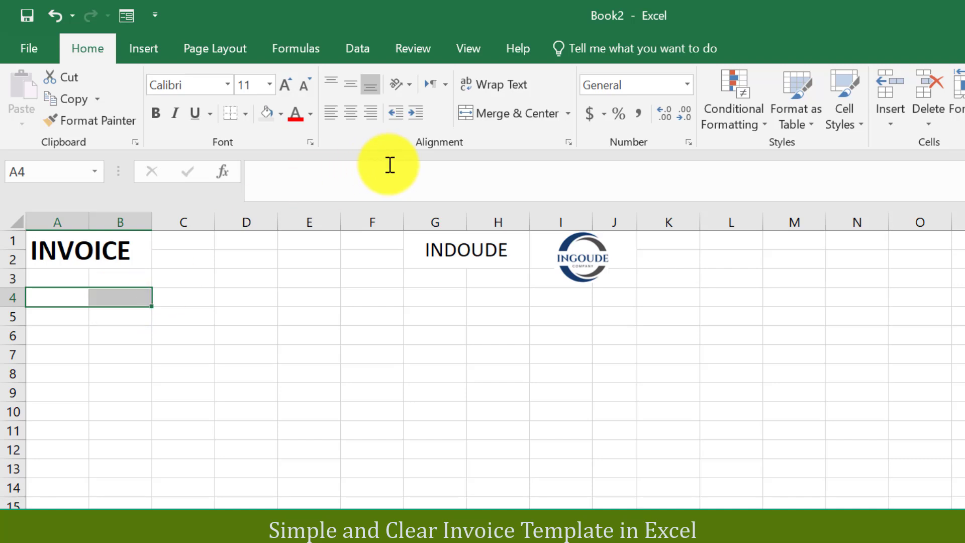
left_click(501, 118)
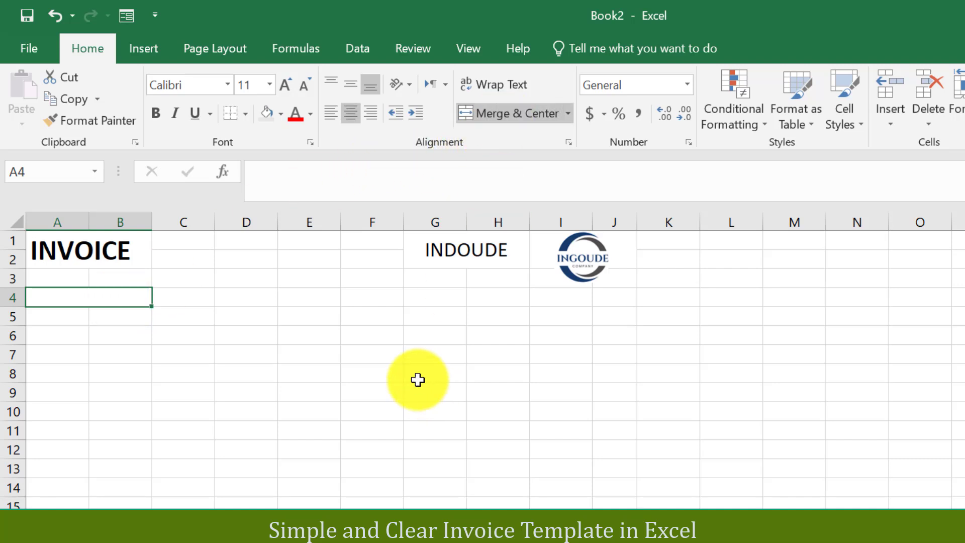
type("Date")
- Merge A5:C5 with a thick bottom border as the date line, and left-align the Date label above it
left_click_drag(183, 316, 73, 319)
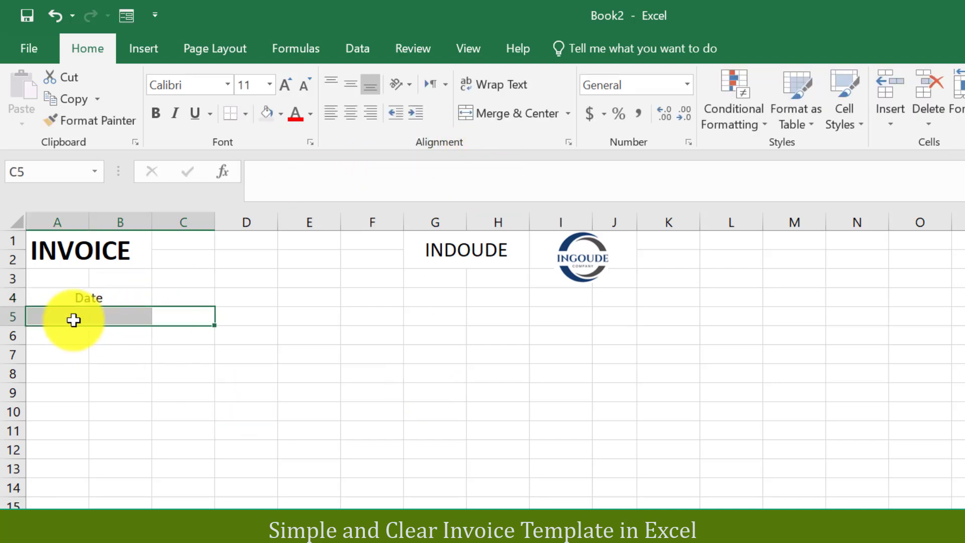
left_click(496, 112)
left_click(245, 119)
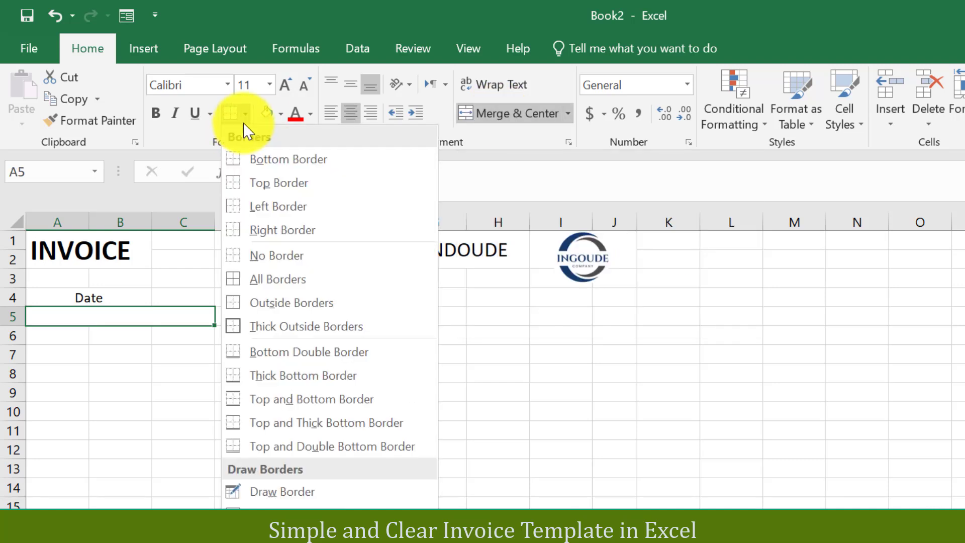
left_click(310, 372)
left_click(119, 296)
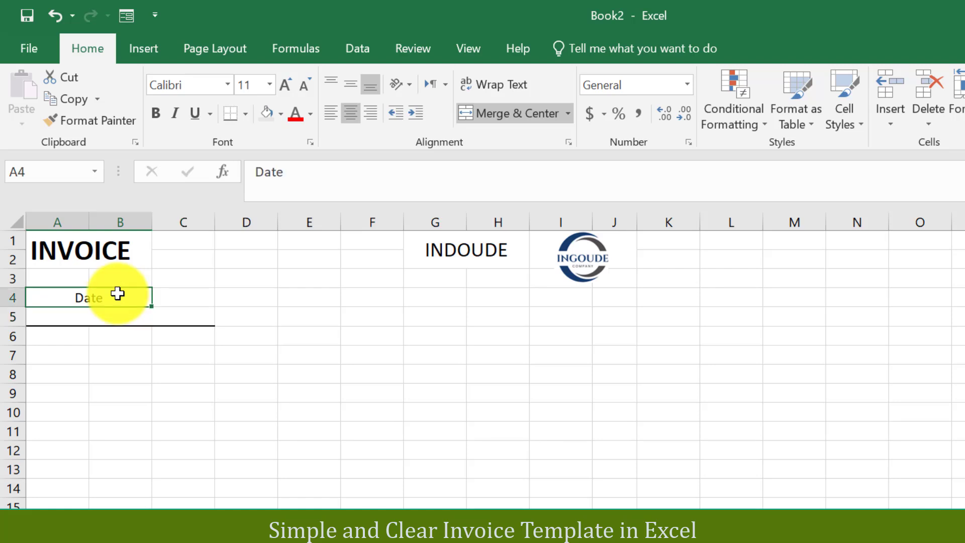
left_click(324, 116)
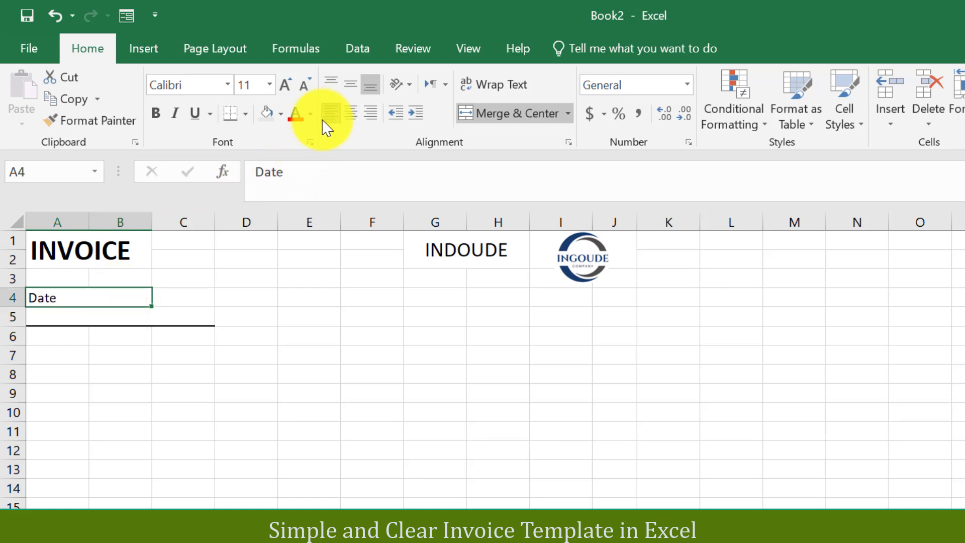
- Merge and center A7:C7, extend the merge to A8:C8, and enter No.Voice in row 7
left_click_drag(60, 357, 181, 357)
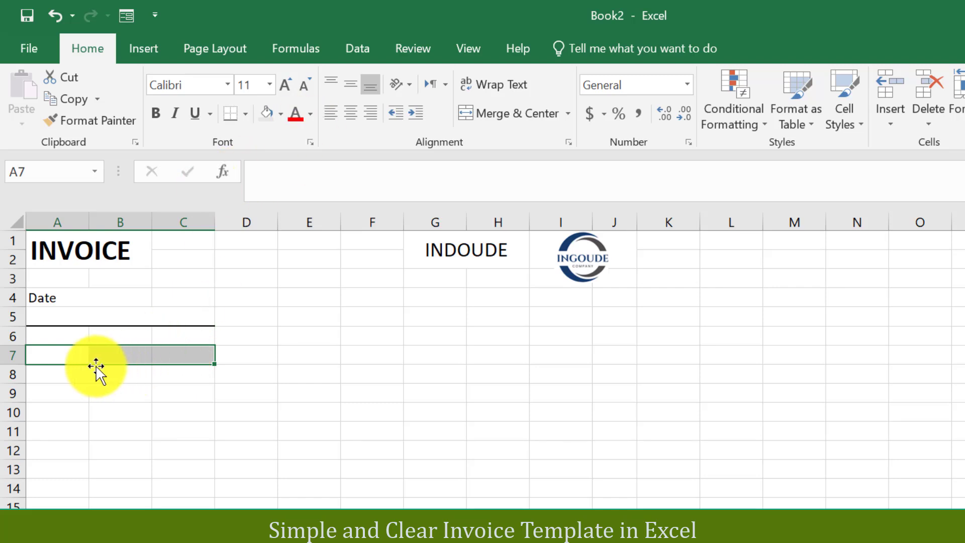
left_click(508, 113)
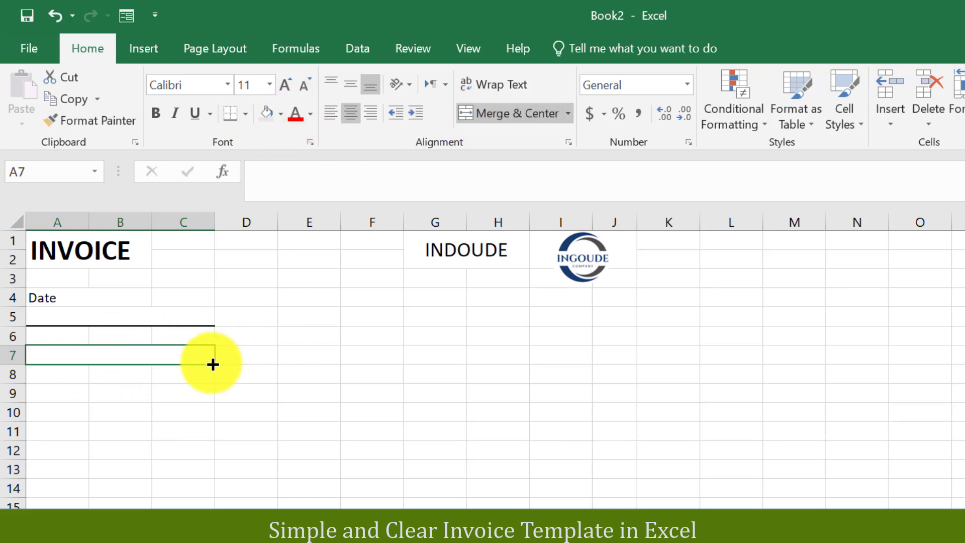
left_click_drag(213, 362, 211, 381)
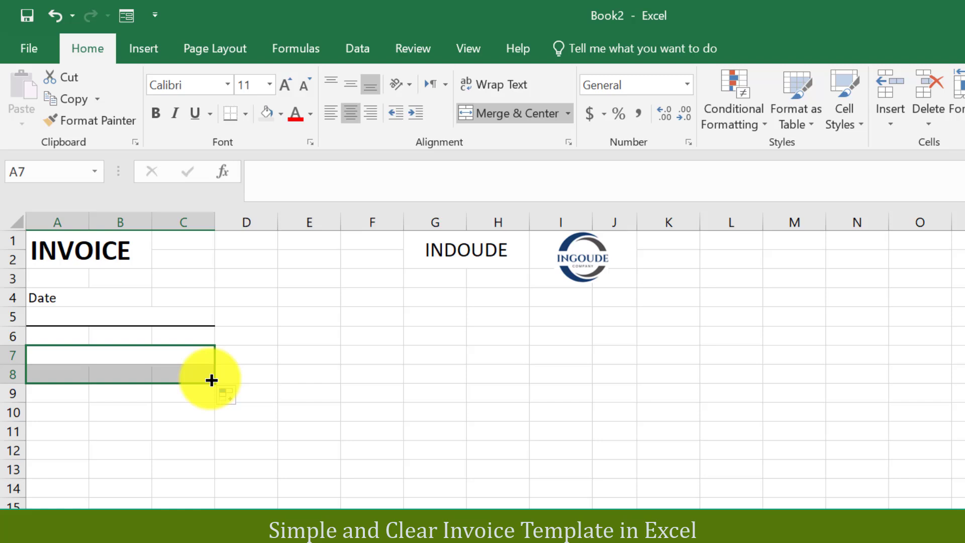
left_click(141, 353)
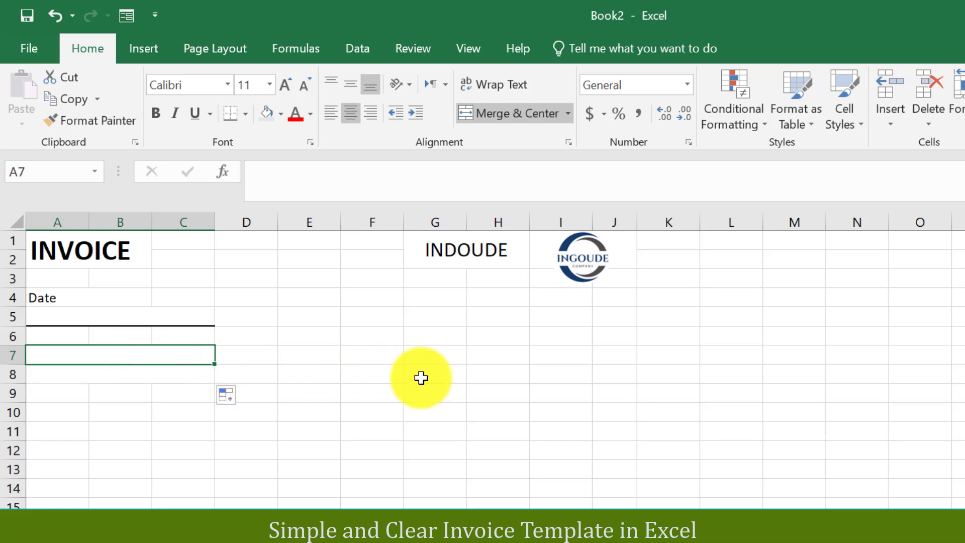
type("No.Voice")
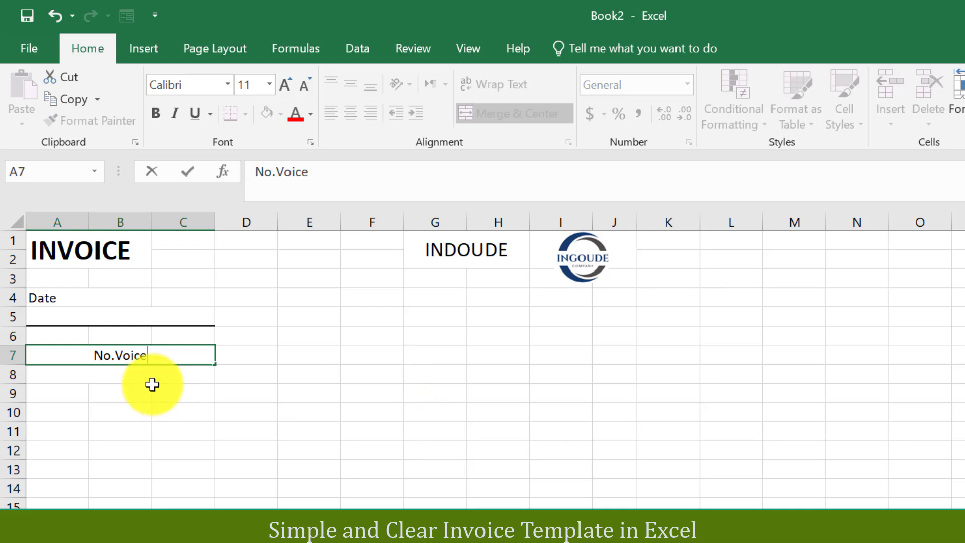
- Apply a thick bottom border to the merged cell A8:C8 and left-align the No.Voice label
left_click(153, 382)
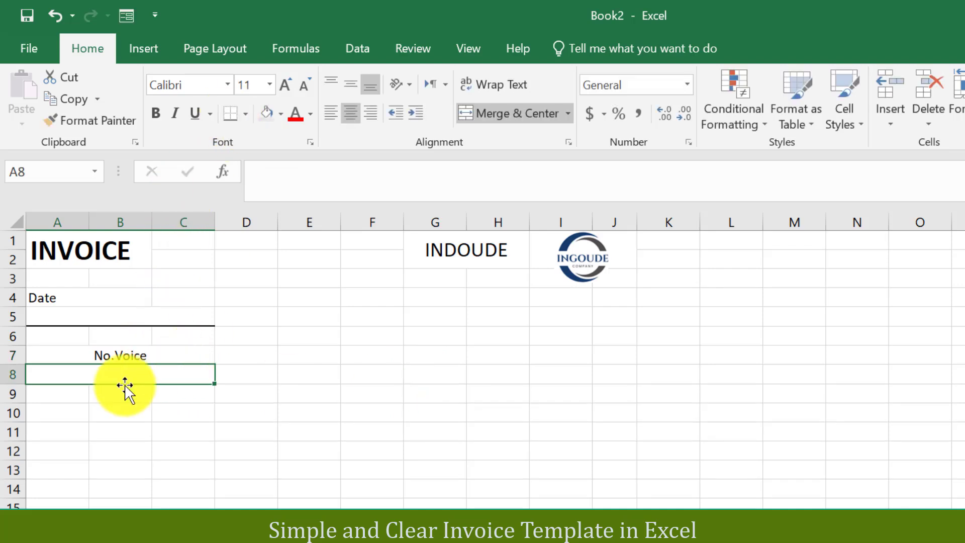
left_click(157, 354)
left_click(331, 111)
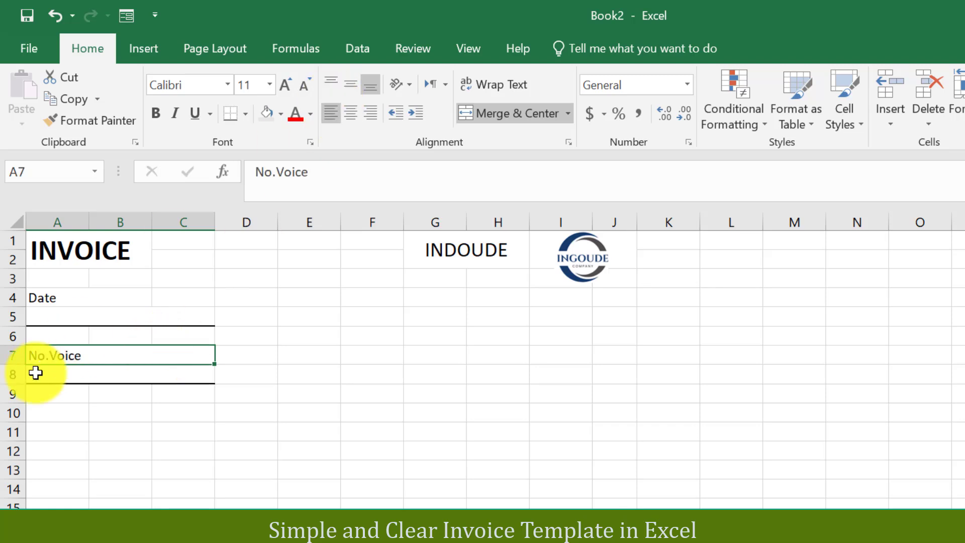
- Merge and center A10:C10, extend the merge to A11:C11, and enter the label Bill To in row 10
left_click_drag(60, 419, 170, 416)
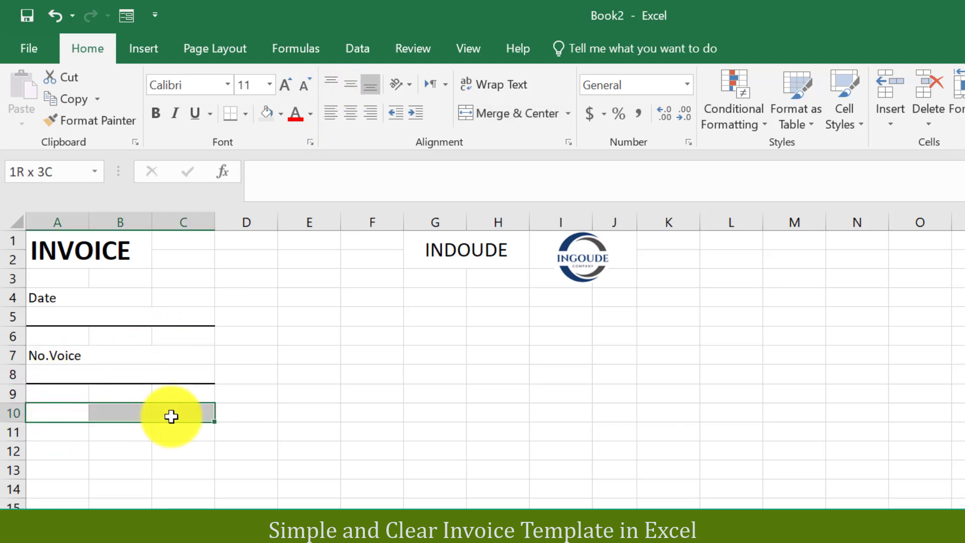
left_click(520, 110)
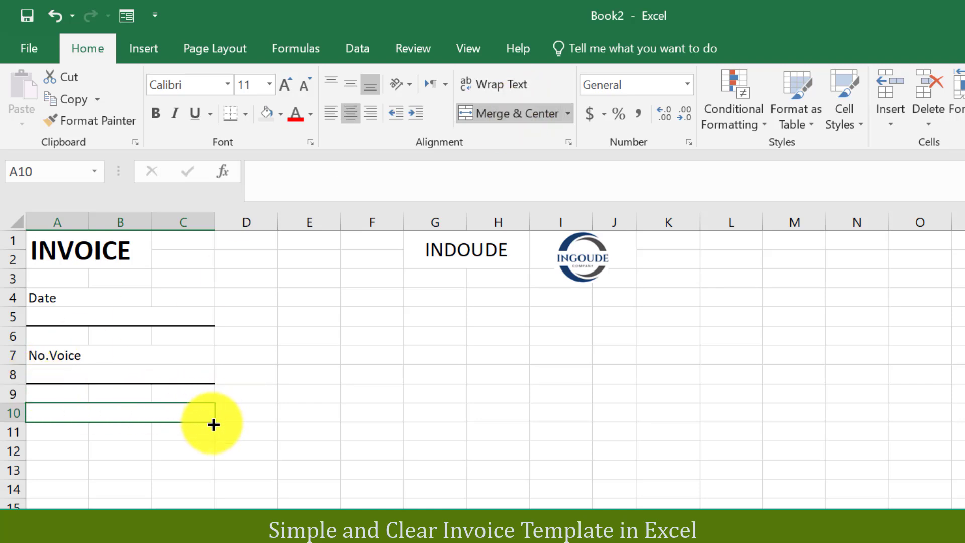
left_click_drag(213, 425, 210, 438)
left_click(235, 416)
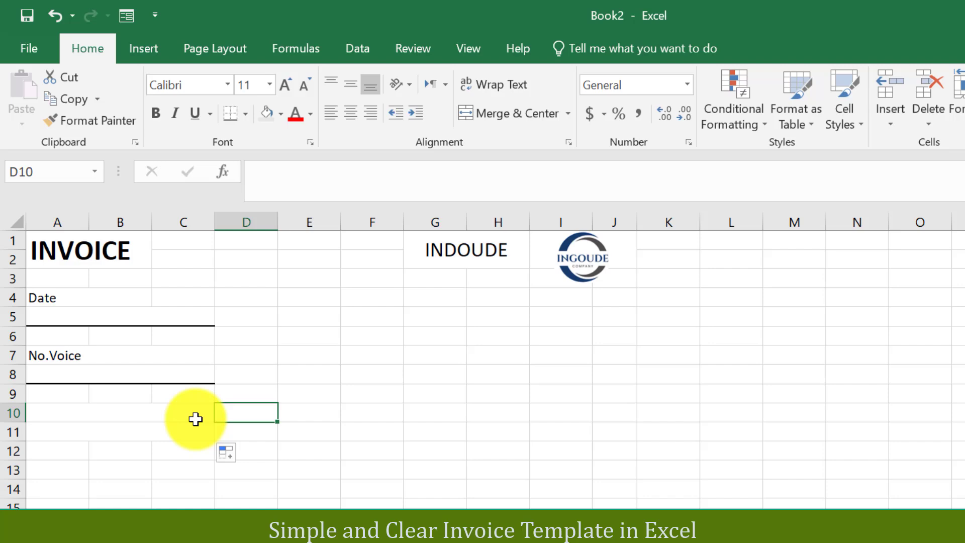
left_click(112, 413)
type("Bill To")
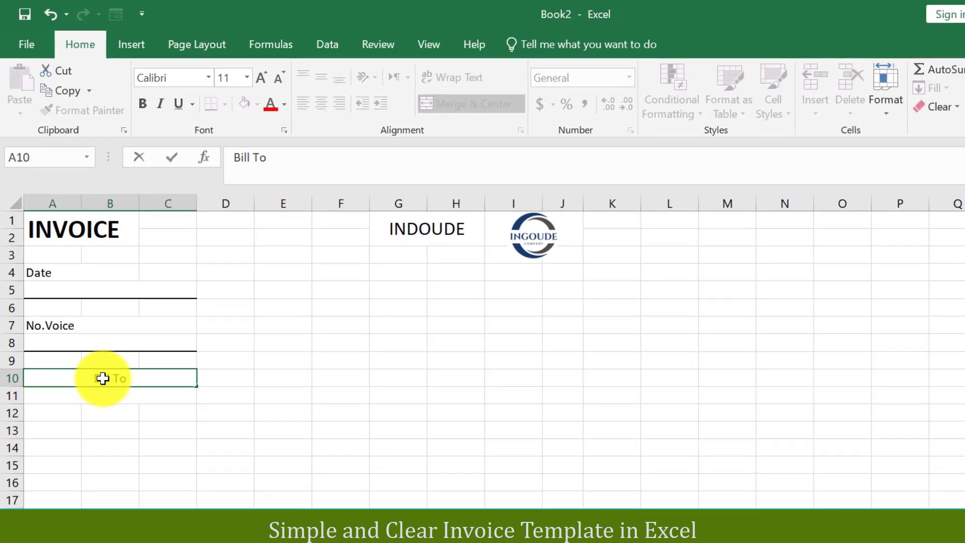
key("Return")
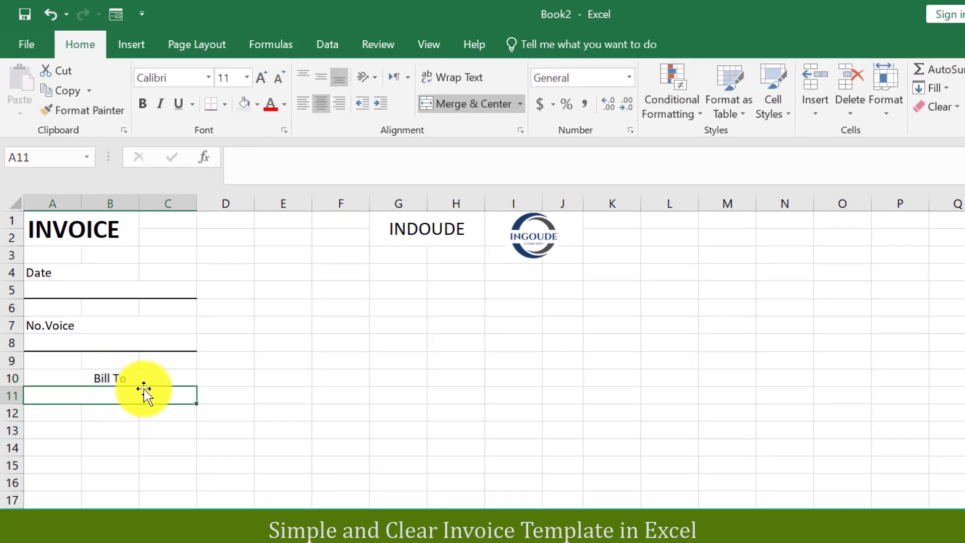
- Apply a thick bottom border to the merged cell A11:C11 and left-align the Bill To label
left_click(212, 111)
left_click(110, 371)
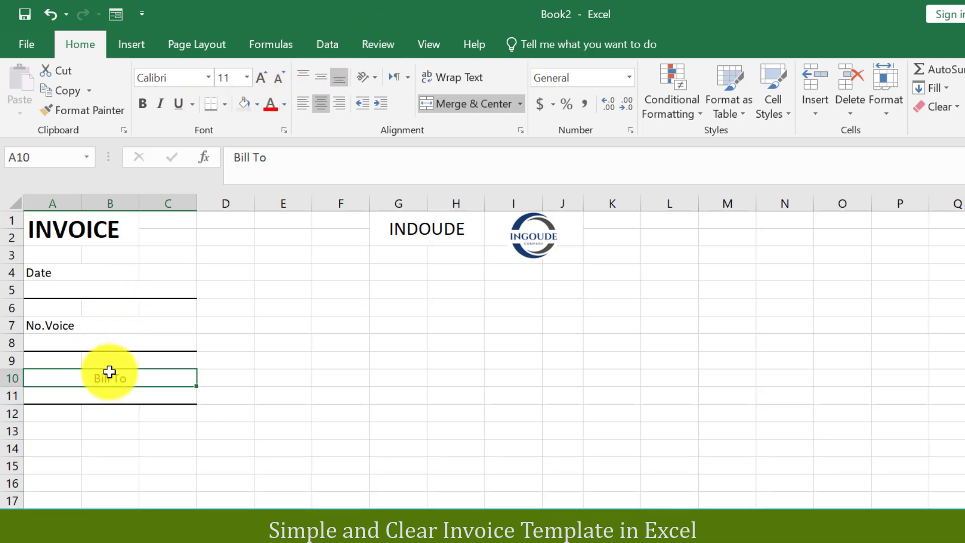
left_click(297, 110)
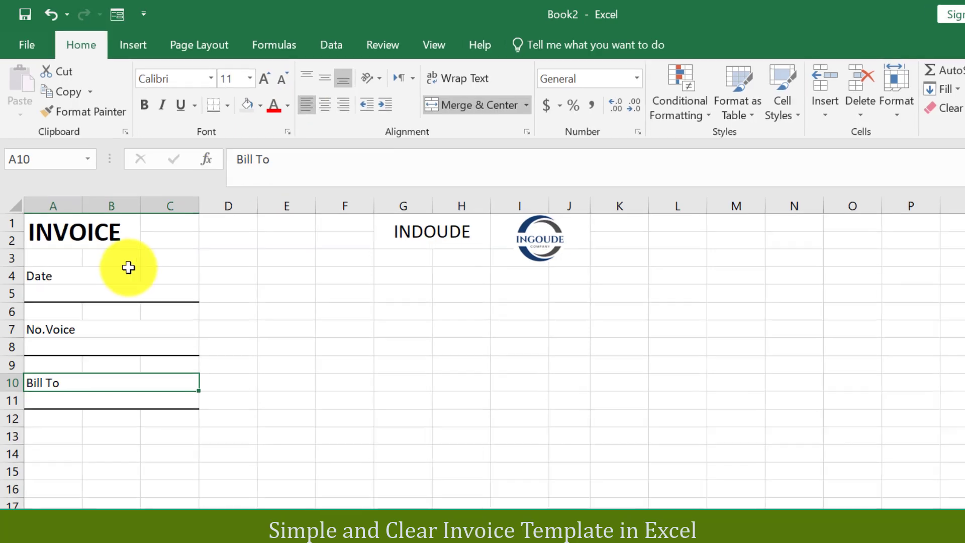
- Change the font of the entire worksheet to Cambria
left_click(129, 270)
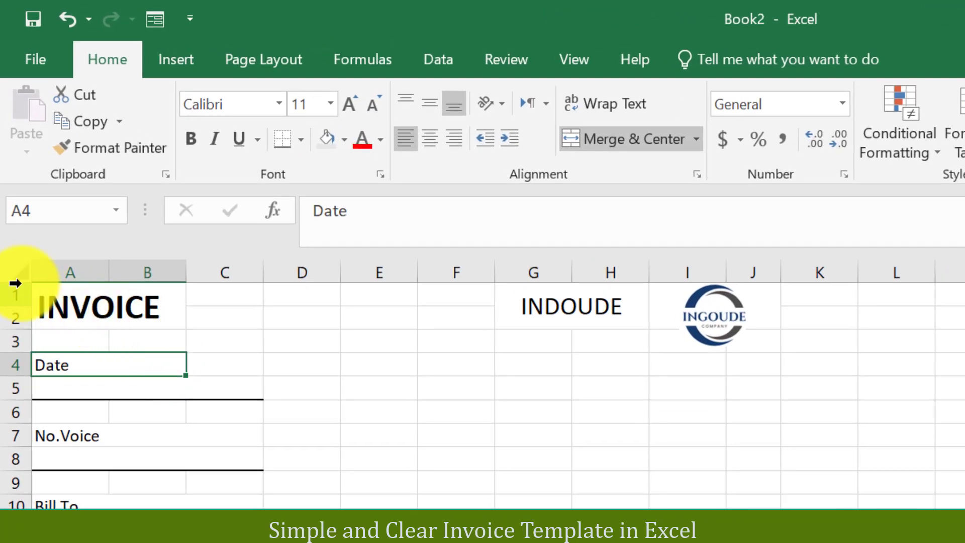
left_click(20, 274)
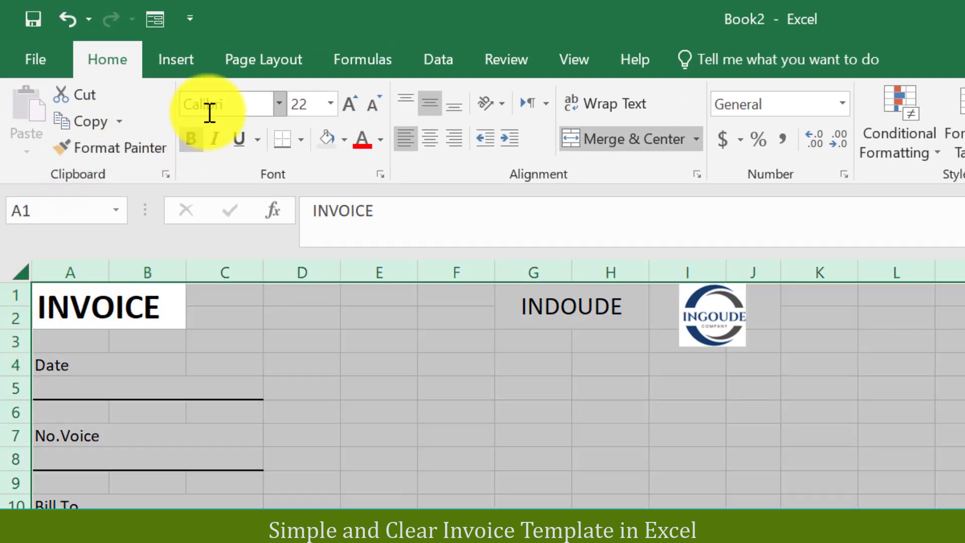
left_click(284, 107)
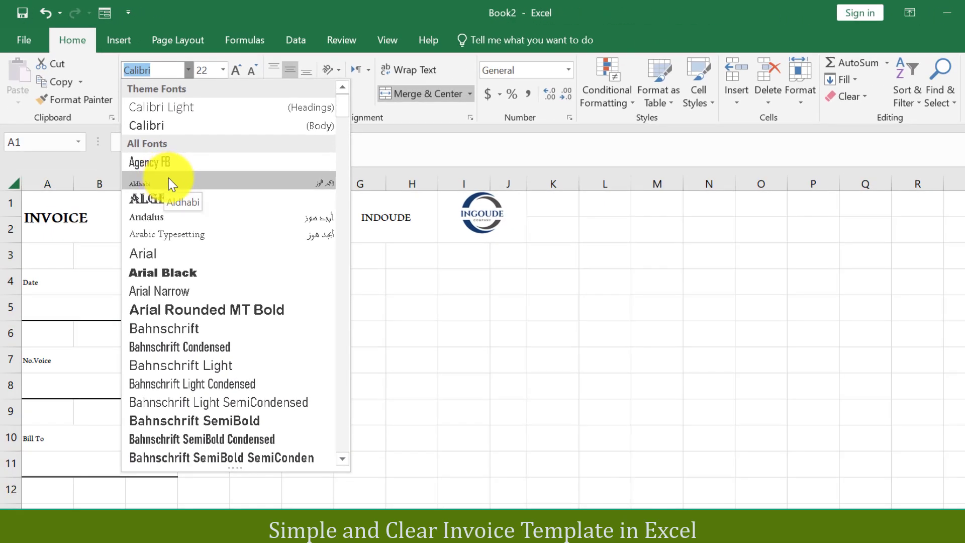
type("Ca")
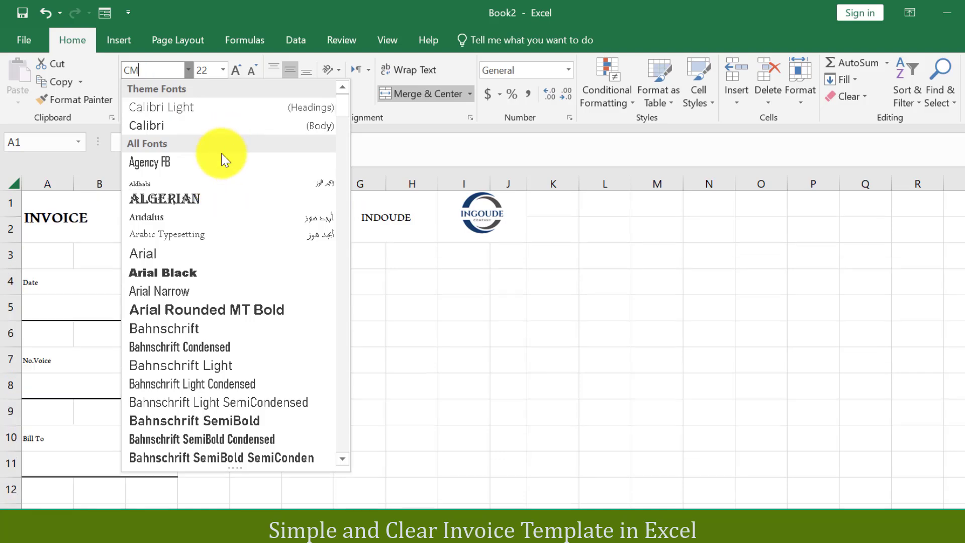
type("mbria")
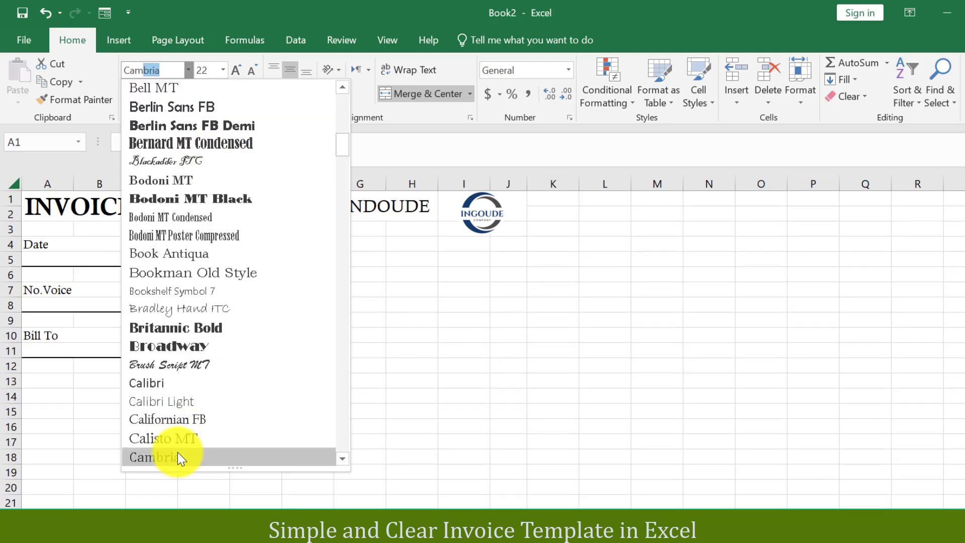
left_click(177, 452)
key("Return")
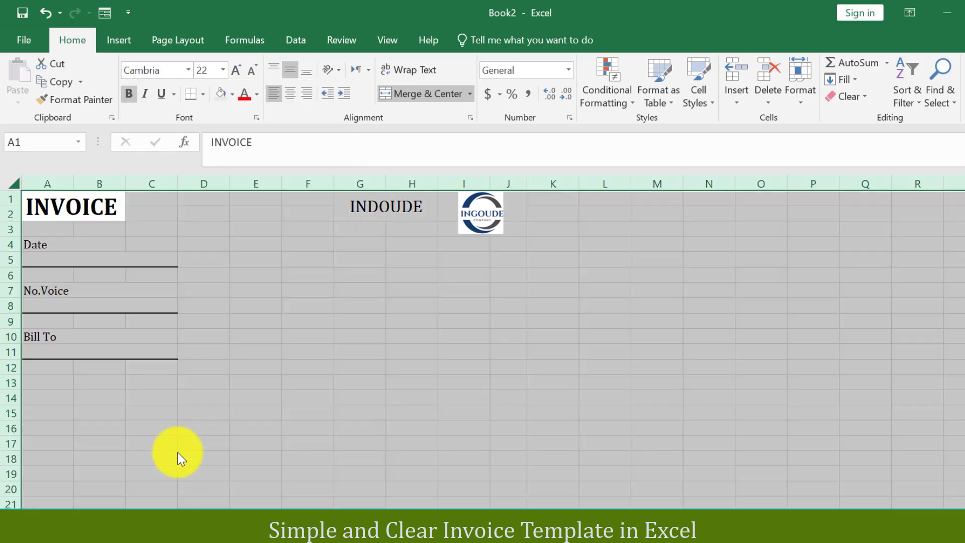
left_click(195, 291)
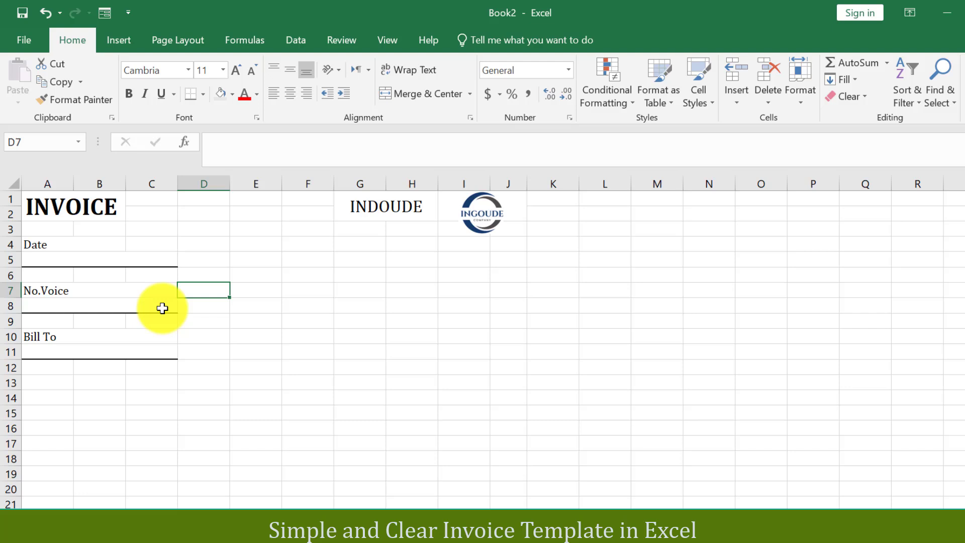
- Merge and center A12:D12 below the Bill To line and enter the placeholder postal address
left_click(67, 381)
scroll(91, 341, "down", 1)
left_click(91, 341)
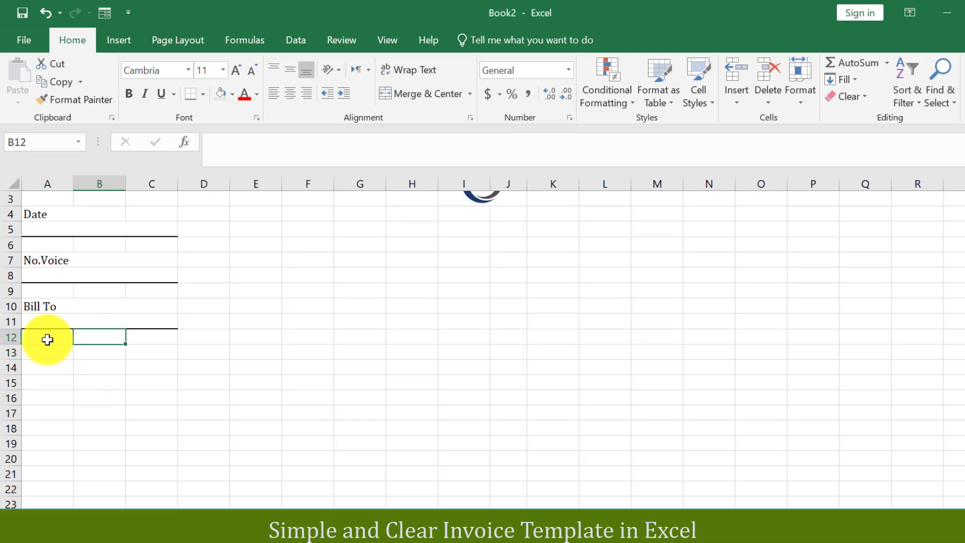
left_click_drag(47, 340, 209, 339)
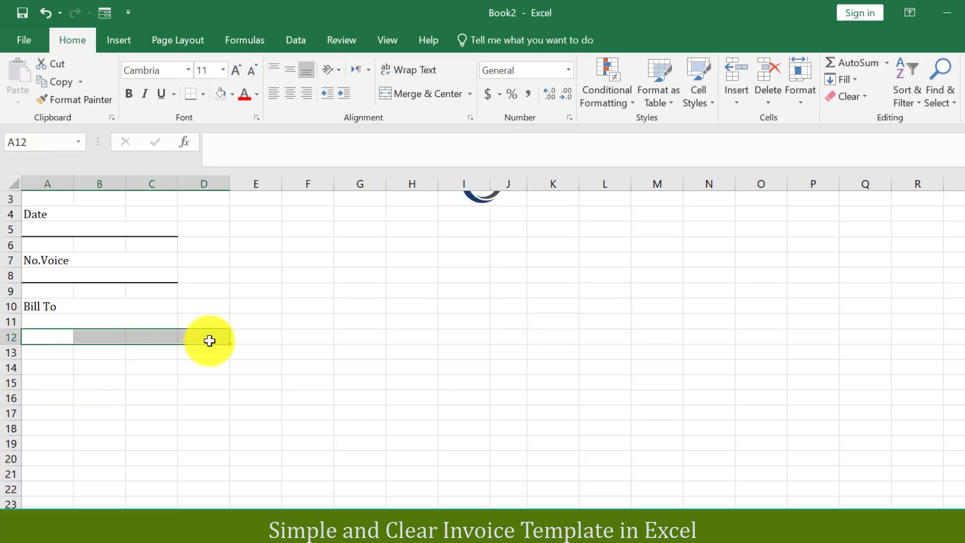
left_click(417, 103)
left_click(286, 338)
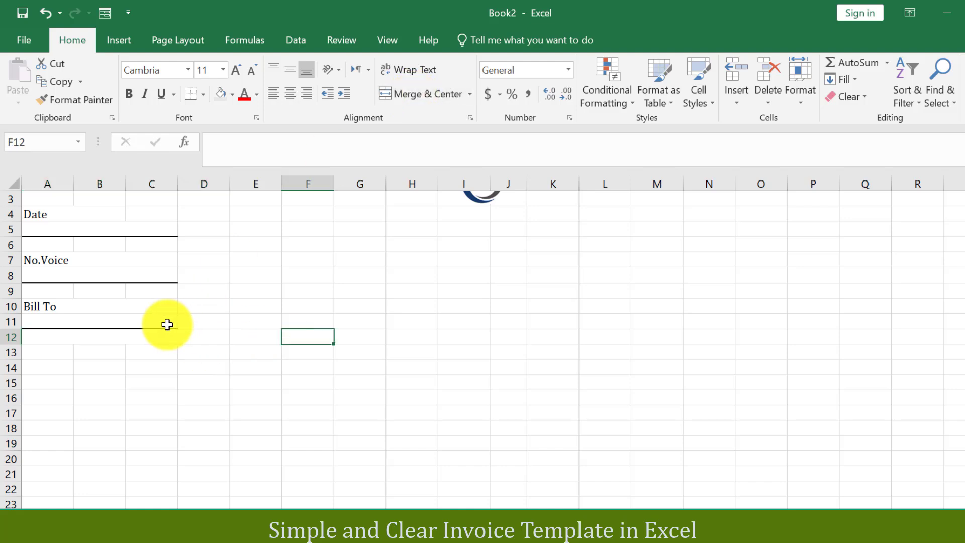
left_click(157, 341)
type("Anywhere, Street City, Address")
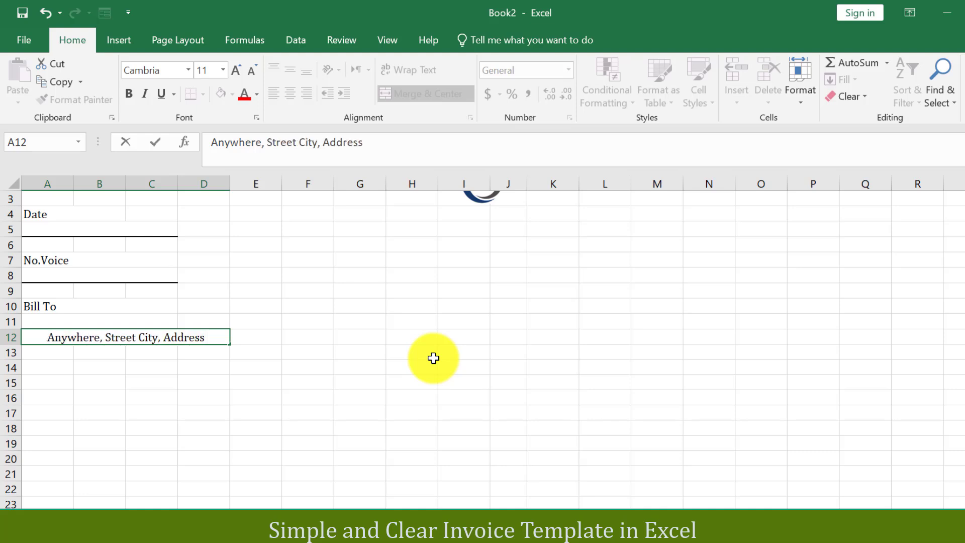
type(" 56400")
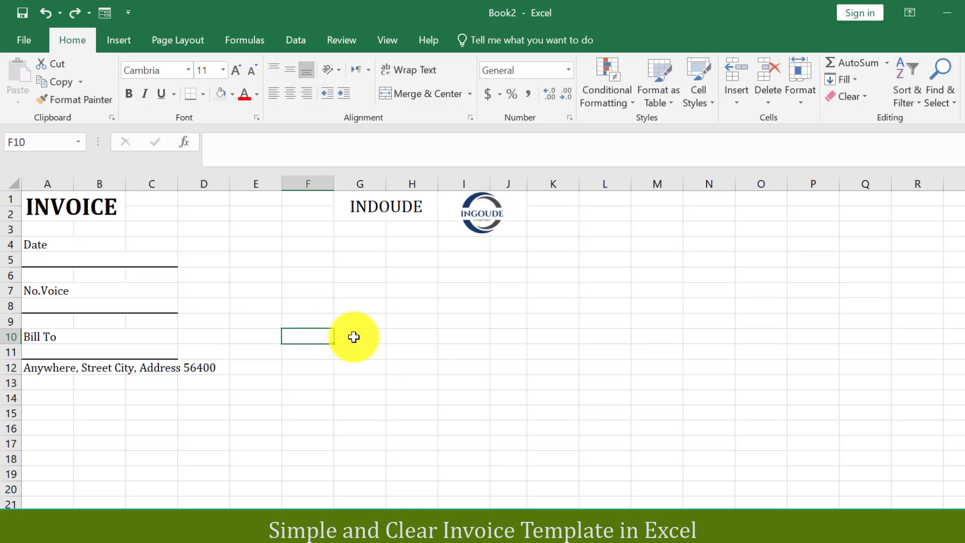
- Merge and center F10:G10 and extend the merge row by row down to F12:G12
left_click_drag(351, 333, 387, 369)
left_click(421, 97)
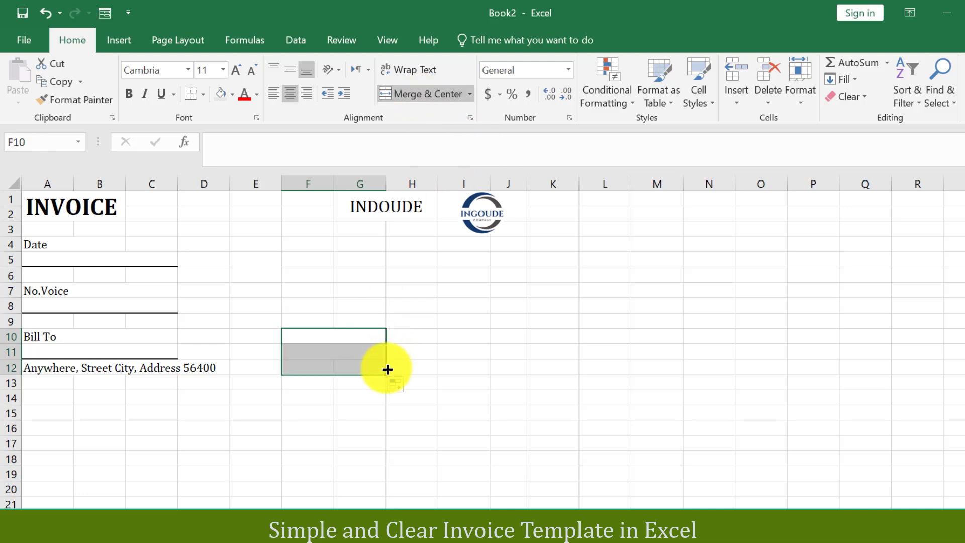
left_click(421, 327)
- Enter the labels Payment Method, Bank Name and Account No: in the merged cells F10 to F12
left_click(340, 346)
left_click(341, 340)
type("Payment Method")
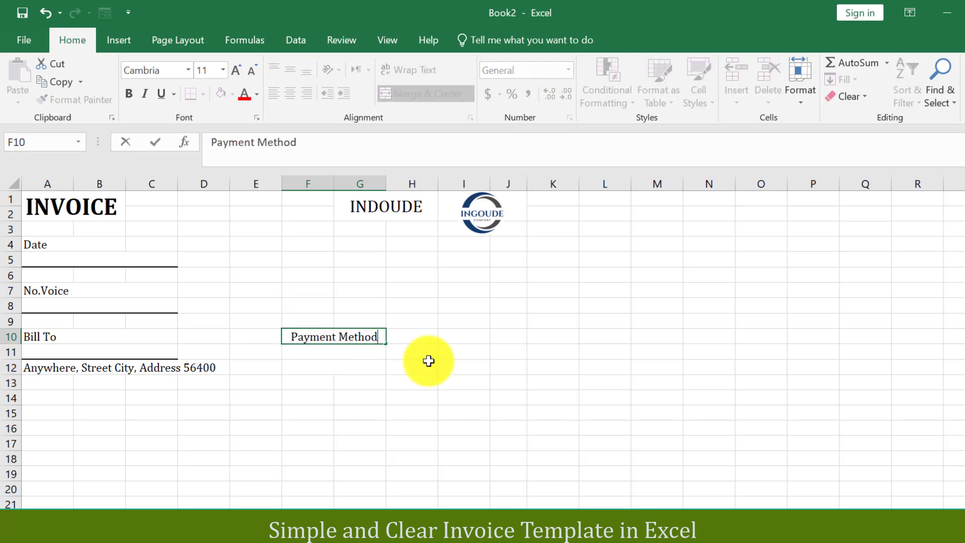
key("Return")
type("Bank Name")
key("Return")
type("Account No")
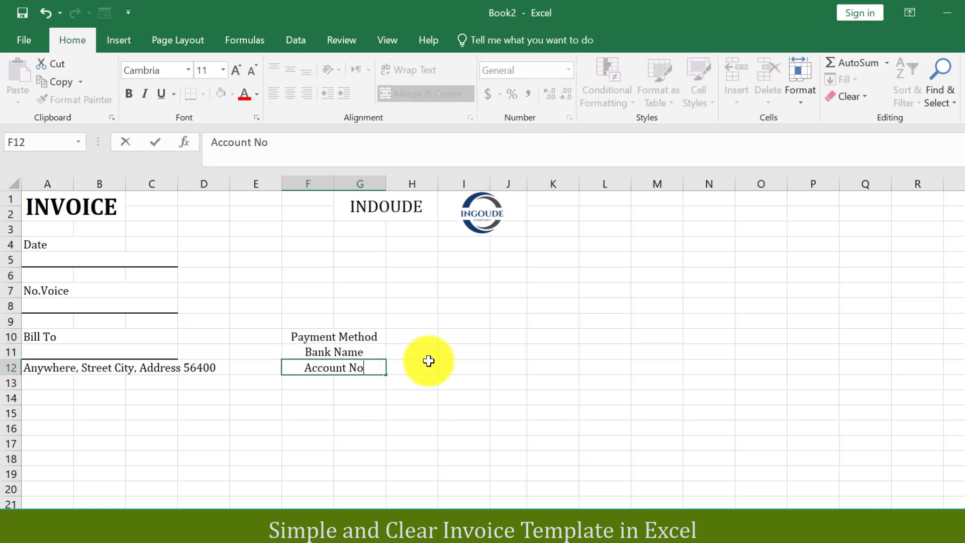
type(":")
- Merge and center columns H to J separately in rows 10 to 12, and left-align the payment labels in columns F:G
left_click_drag(415, 337, 496, 338)
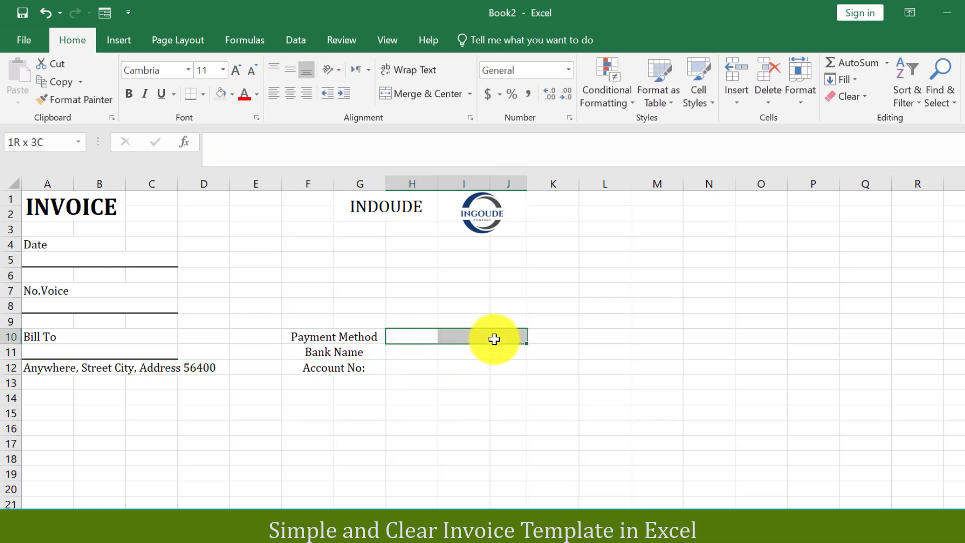
left_click(411, 97)
left_click_drag(402, 353, 503, 352)
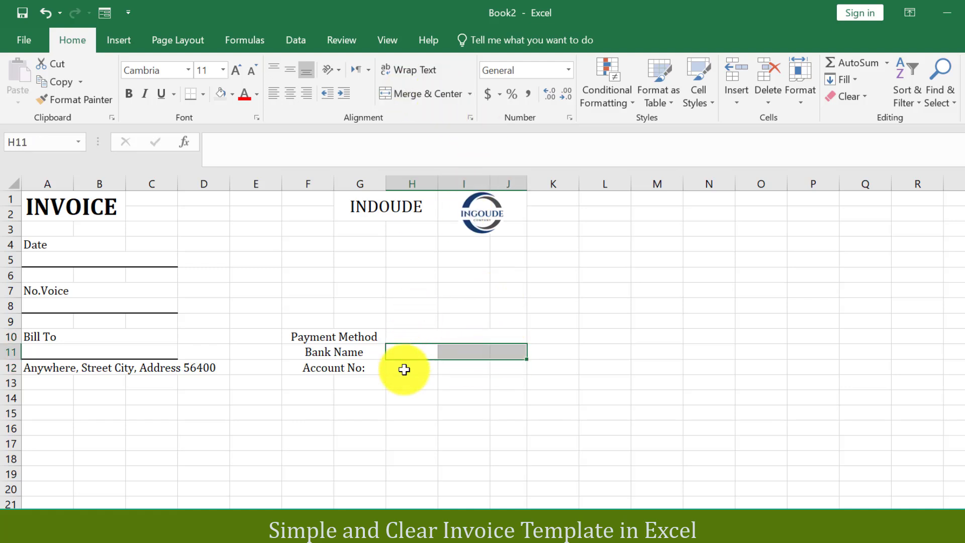
left_click(420, 94)
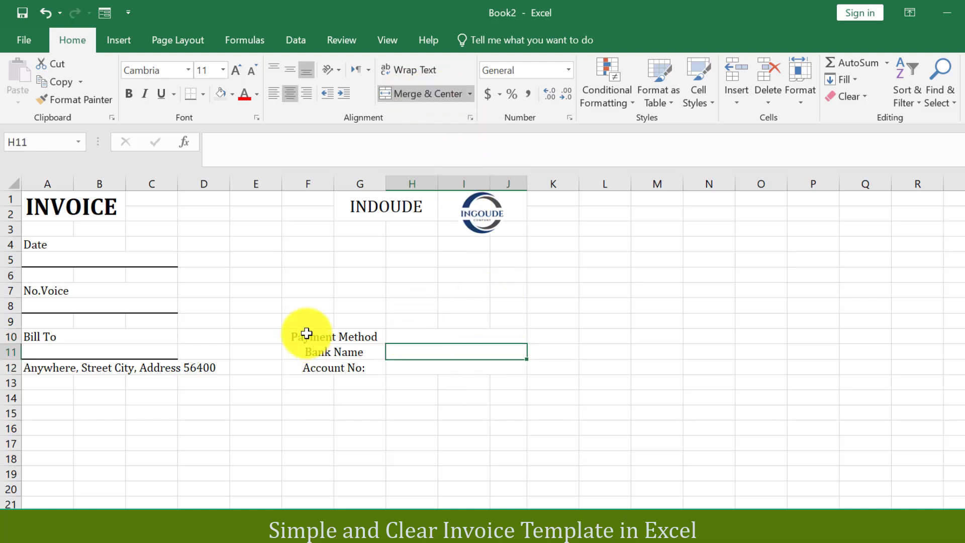
left_click_drag(306, 333, 335, 376)
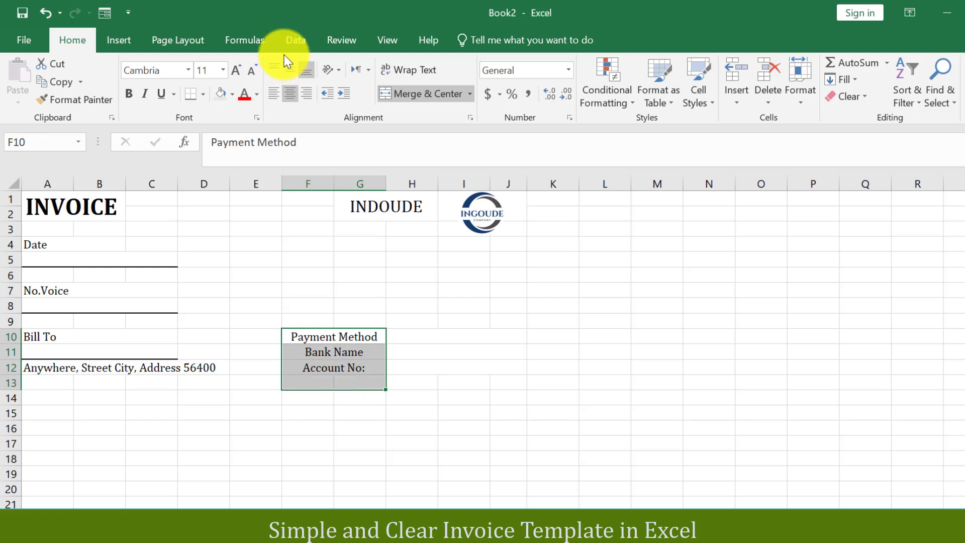
left_click(275, 91)
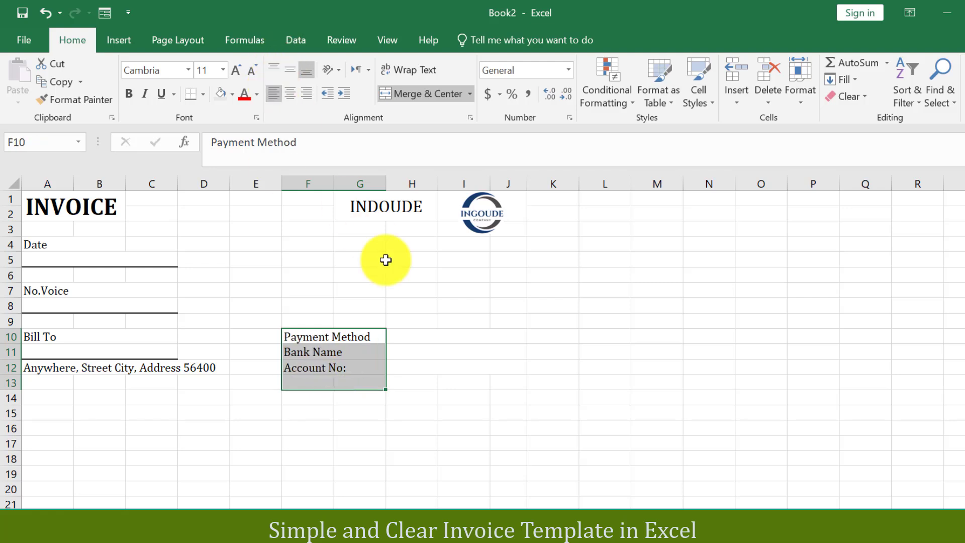
- Enter Abc Bank Name in H11 beside the Bank Name label and the account number in H12
left_click(422, 340)
left_click(469, 358)
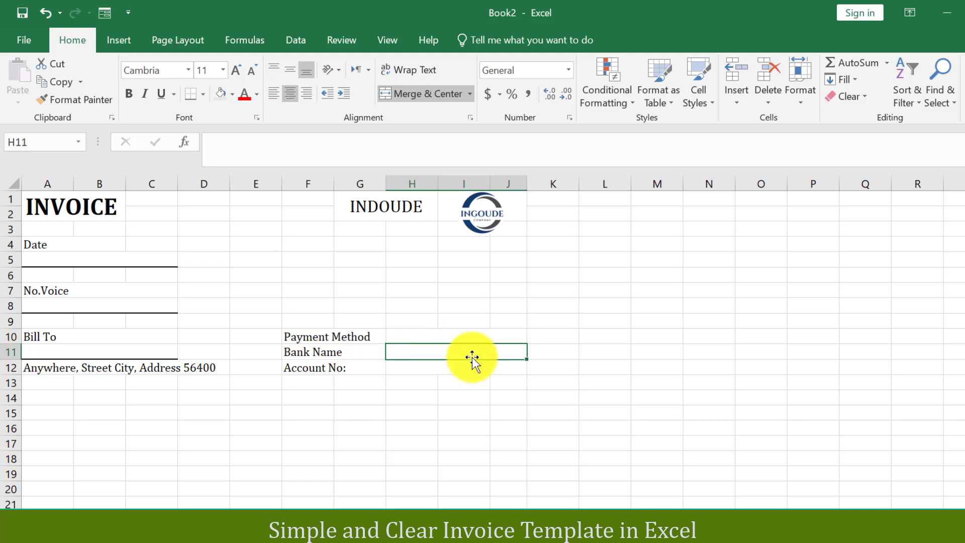
type("Abc Bank Name")
left_click(427, 366)
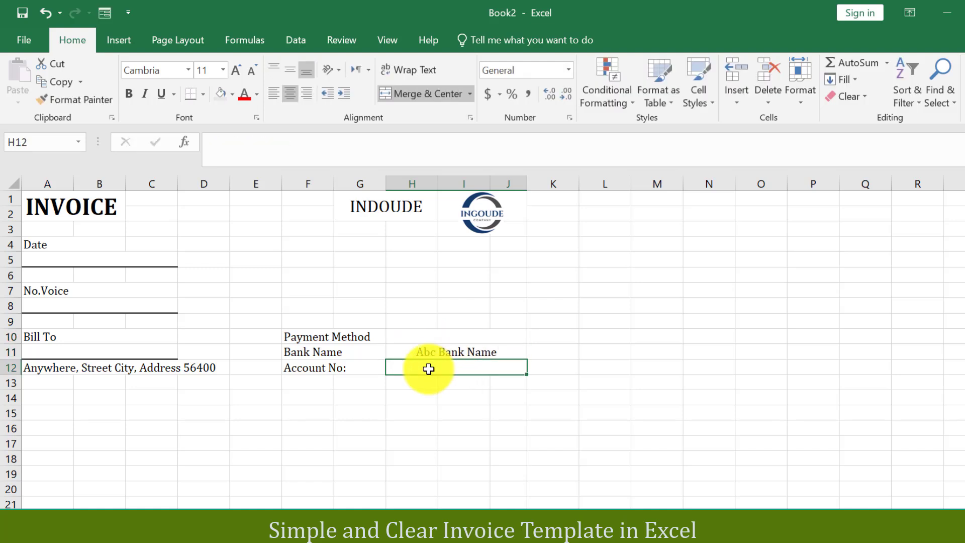
type("123 456 7890")
left_click(497, 385)
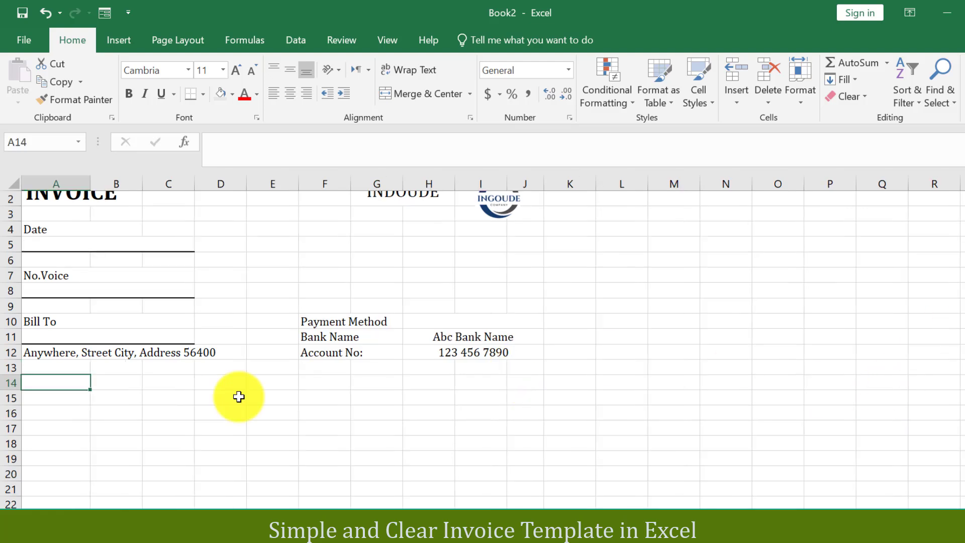
- Enter the header Date in A14, then merge and center B14:E14 and enter the header Item Description
type("Date")
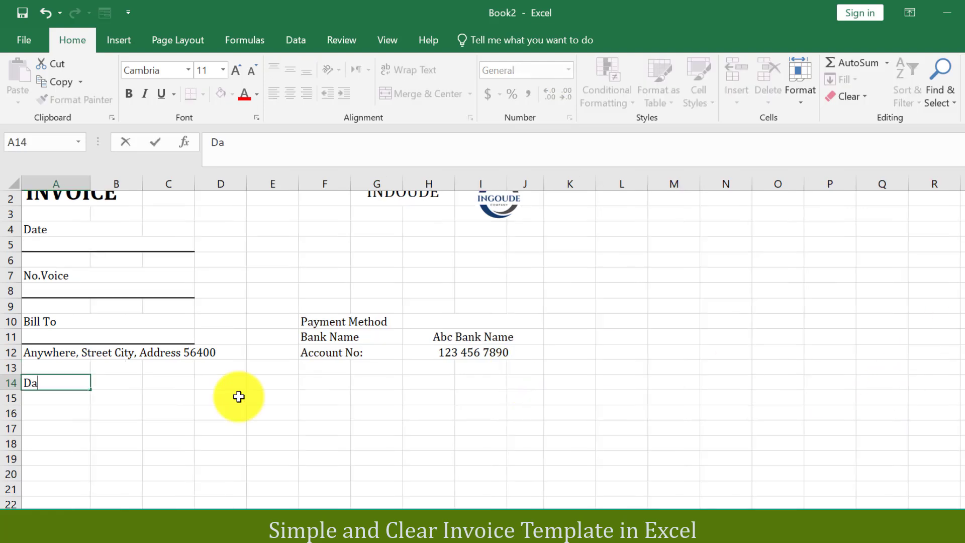
left_click(139, 390)
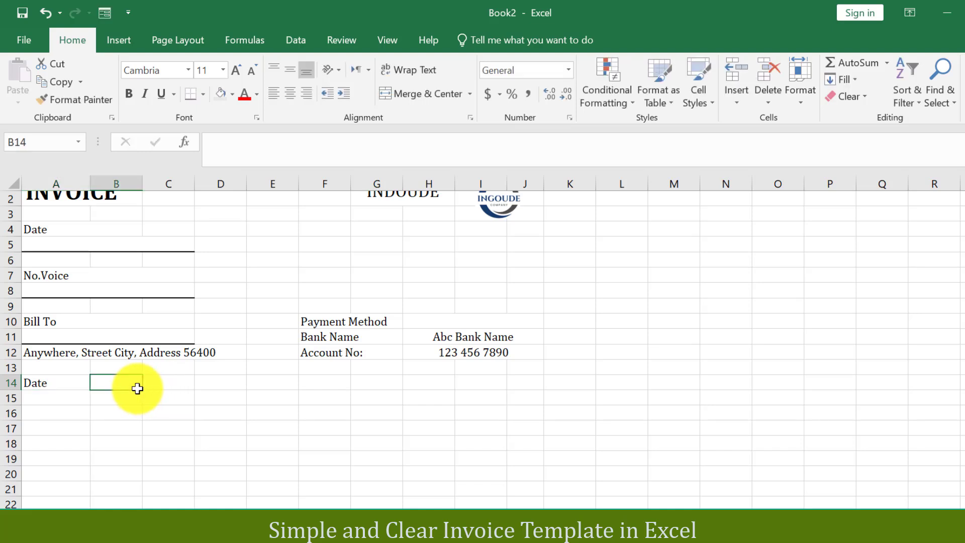
left_click_drag(140, 388, 253, 384)
left_click(427, 94)
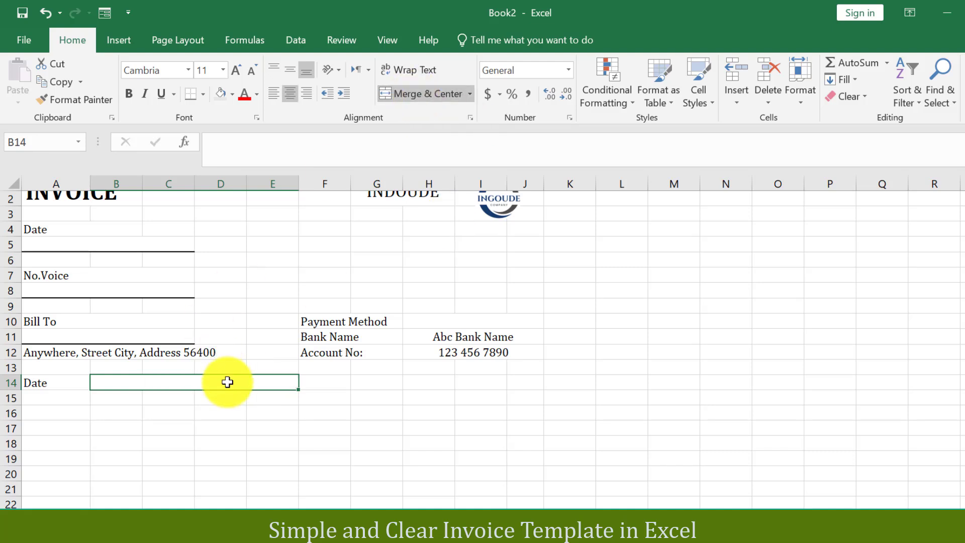
type("Item Descripti")
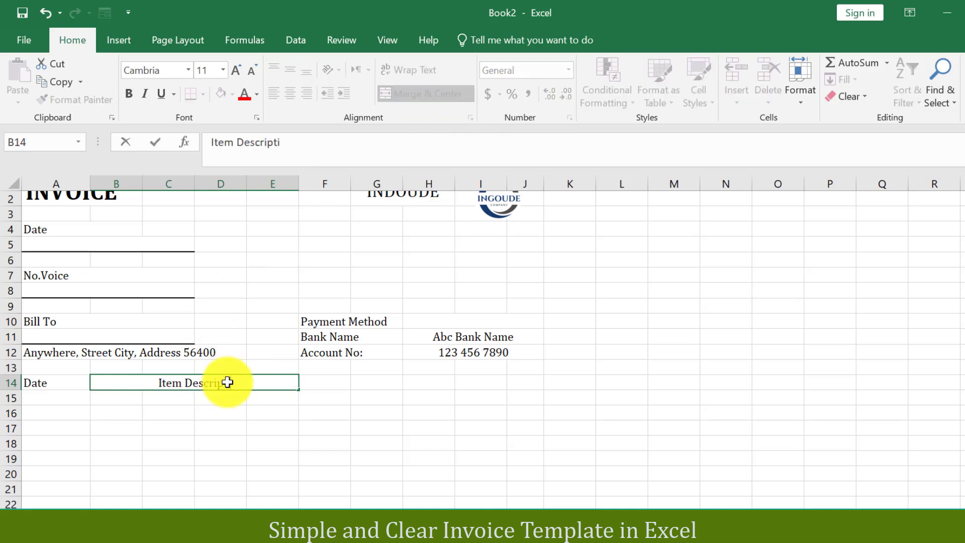
type("on")
left_click(336, 380)
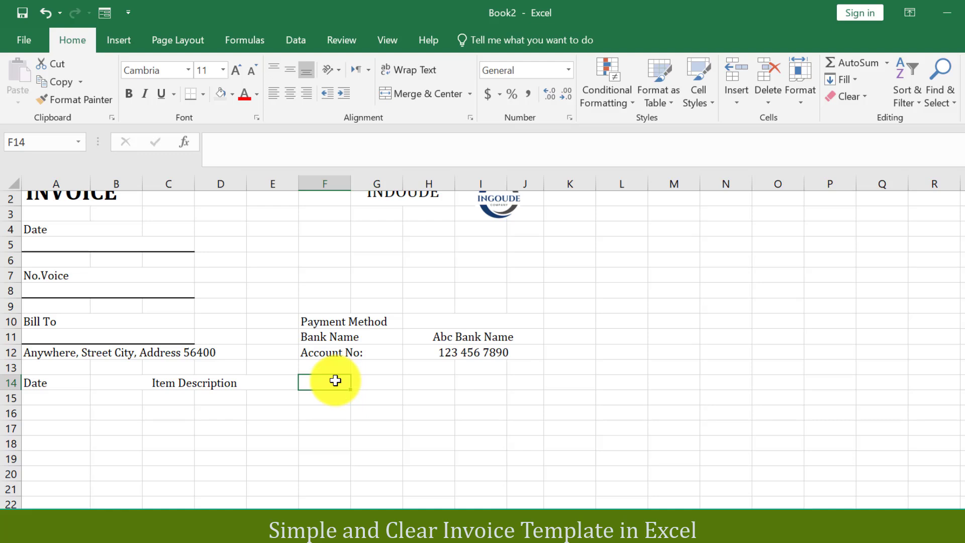
- Merge and center F14:G14, enter the header Price, and narrow column G slightly
left_click_drag(330, 385, 362, 387)
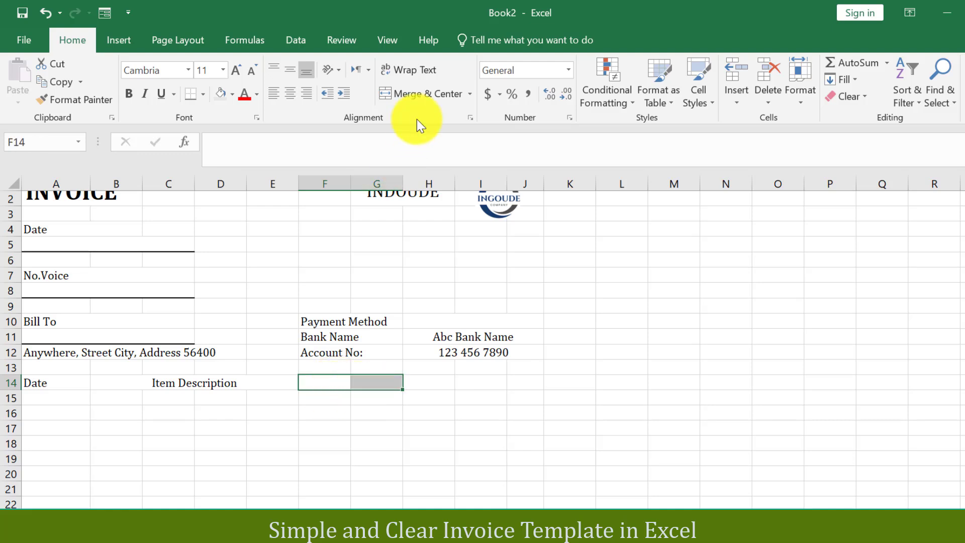
left_click(424, 94)
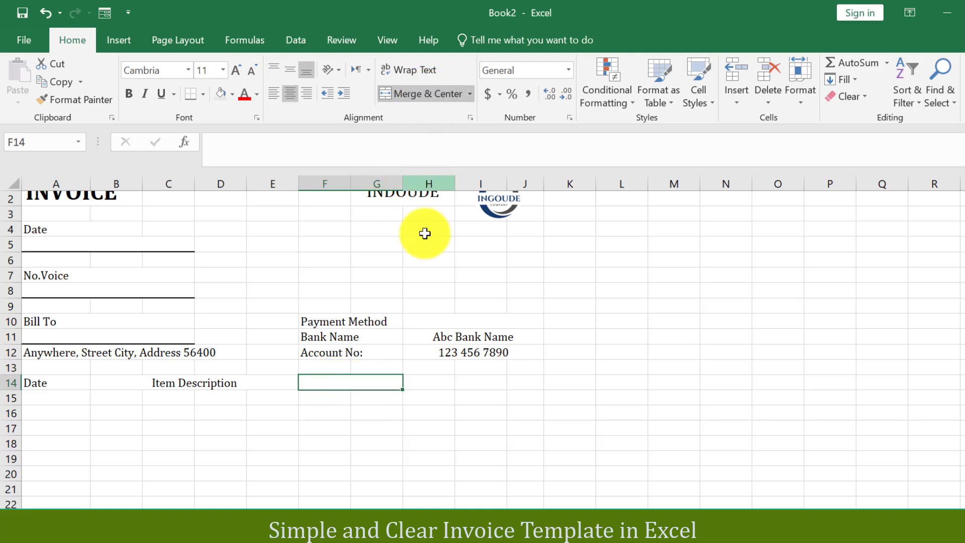
type("Pr")
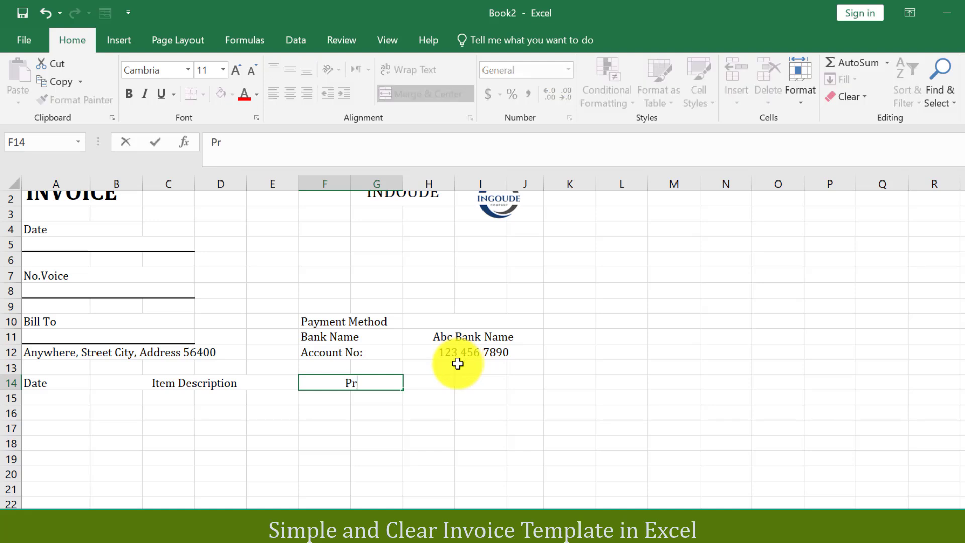
type("ice")
left_click_drag(402, 184, 389, 184)
- Enter the header Qty in H14 and Total in the merged cells I14:J14, centering the Date, Qty and Total headers
left_click(438, 387)
type("Qty")
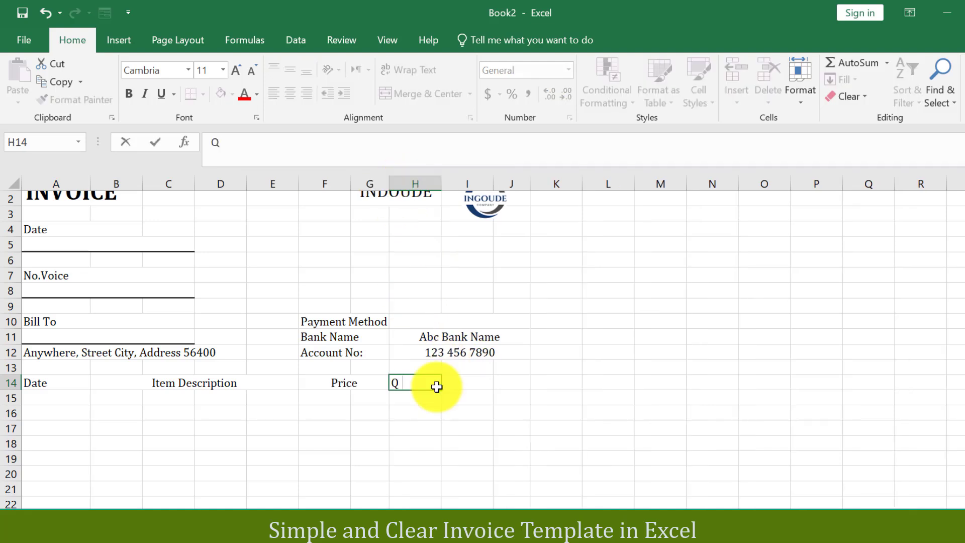
left_click(454, 387)
type("Tot")
type("al")
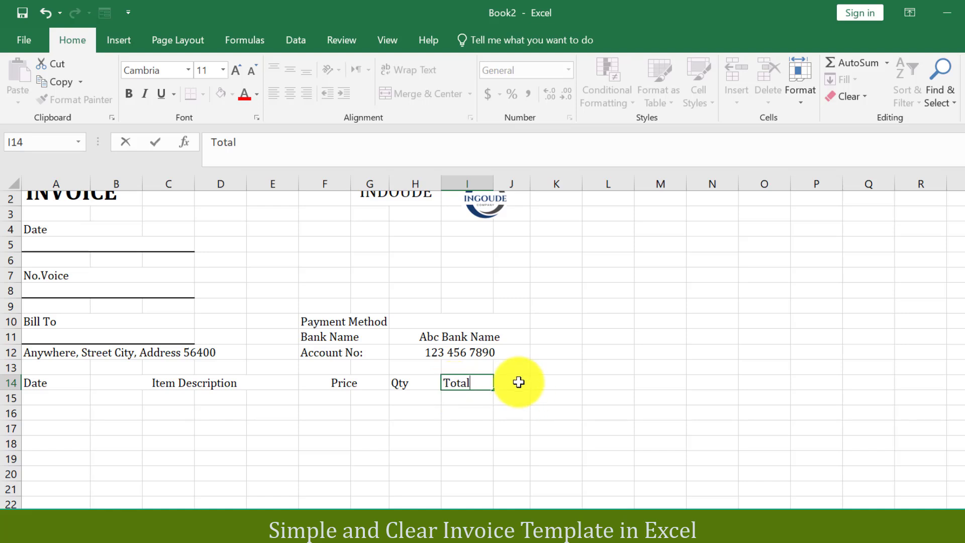
left_click_drag(518, 382, 477, 386)
left_click(420, 99)
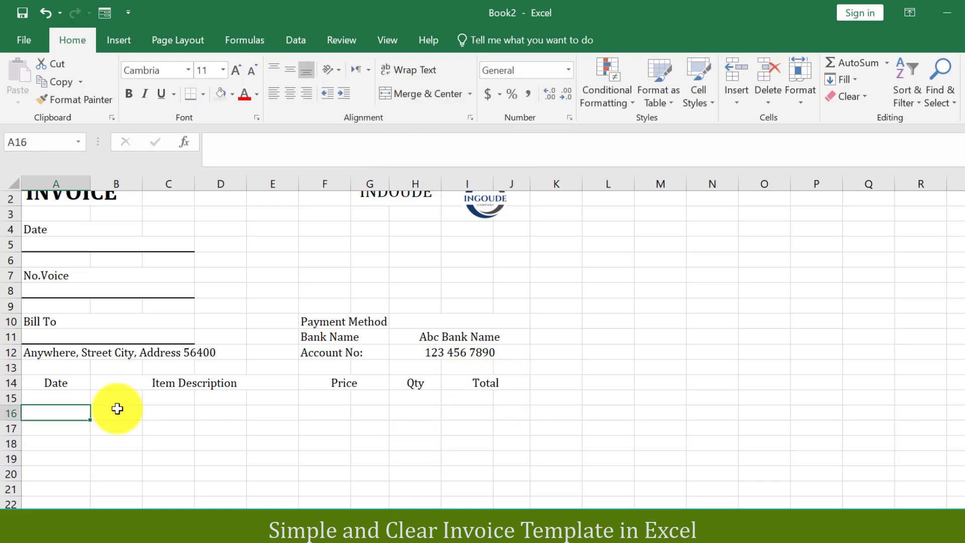
- Merge and center B16:E16, F16:G16 and I16:J16 separately, and reduce the height of spacer row 15
left_click_drag(117, 408, 265, 409)
left_click(421, 94)
left_click_drag(324, 413, 370, 412)
left_click(421, 94)
left_click(412, 412)
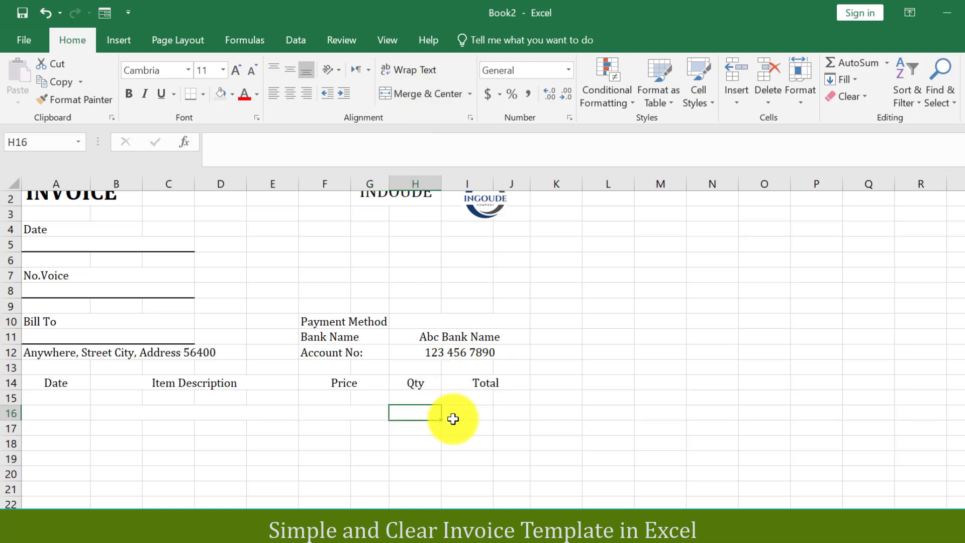
left_click_drag(448, 417, 498, 409)
left_click(421, 94)
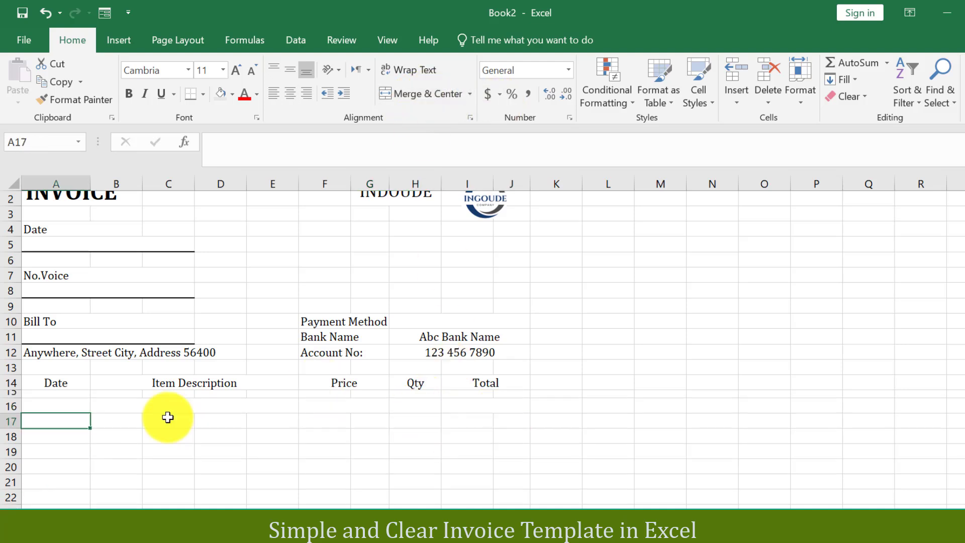
- Fill the merged Item Description, Price and Total cells of row 16 down to row 30
left_click(174, 419)
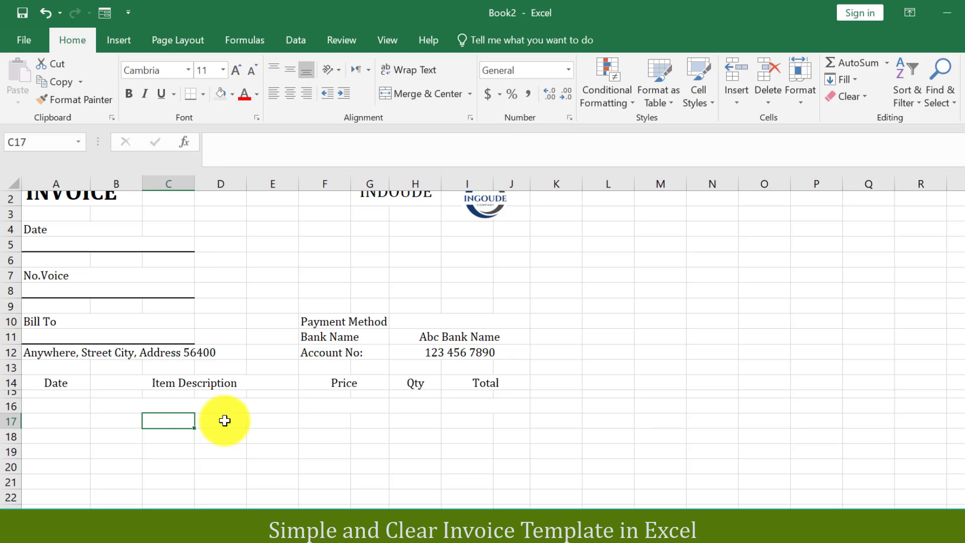
left_click(151, 406)
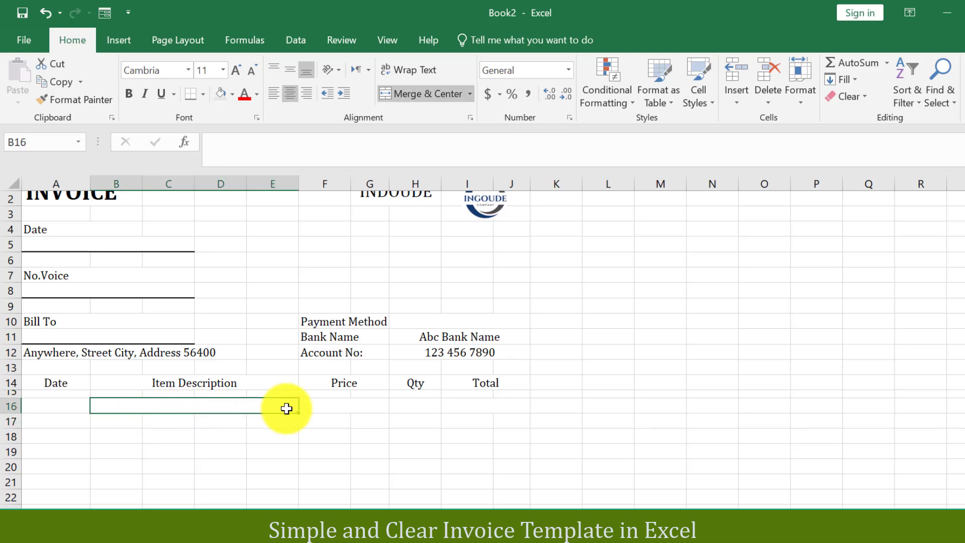
left_click_drag(298, 412, 302, 305)
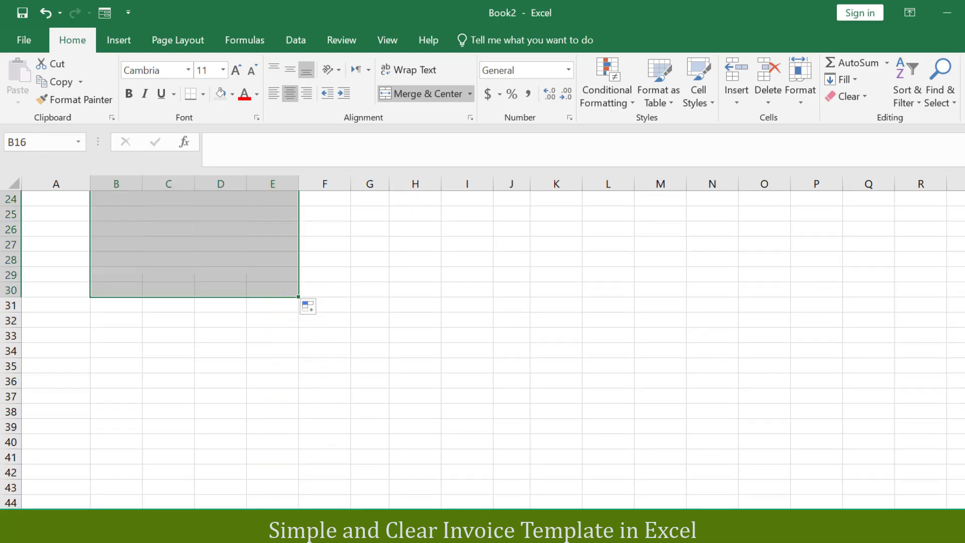
scroll(523, 254, "up", 5)
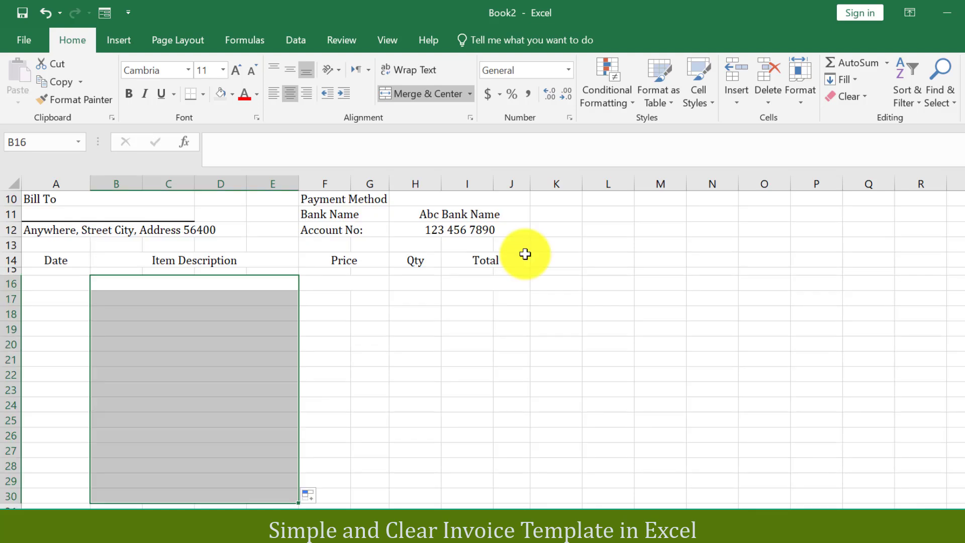
left_click_drag(374, 284, 367, 498)
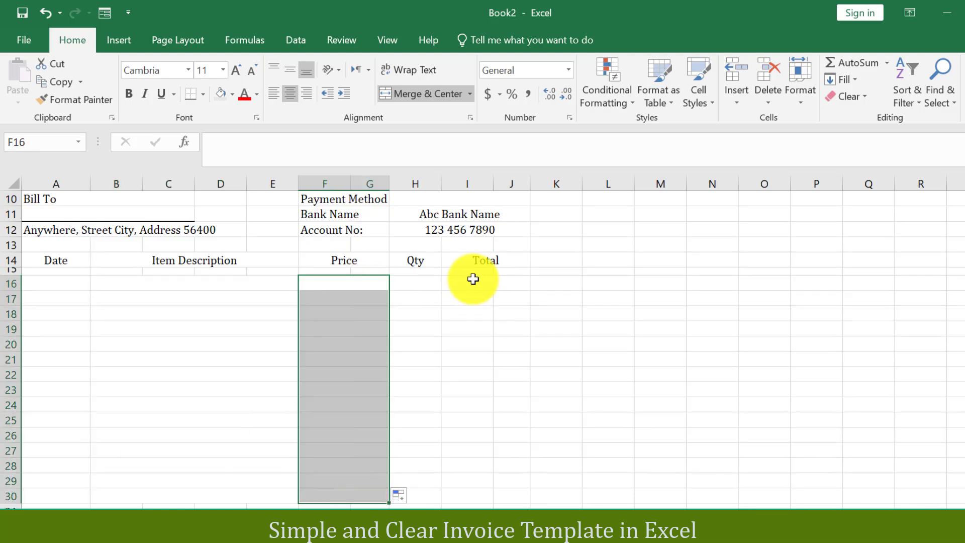
left_click(473, 281)
left_click_drag(530, 290, 499, 498)
left_click(384, 351)
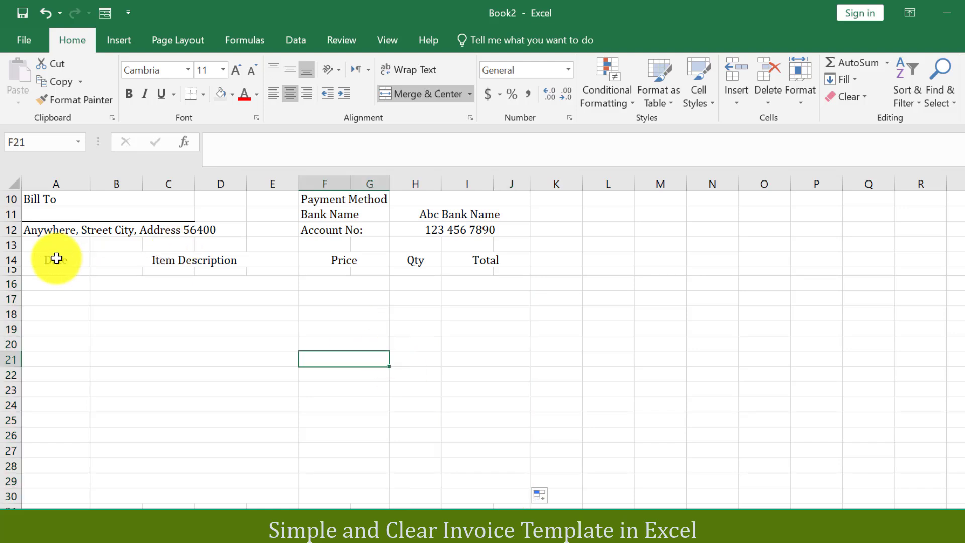
- Format the table header A14:J14 with a thick outside border, a light grey fill and bold text
left_click_drag(53, 259, 466, 259)
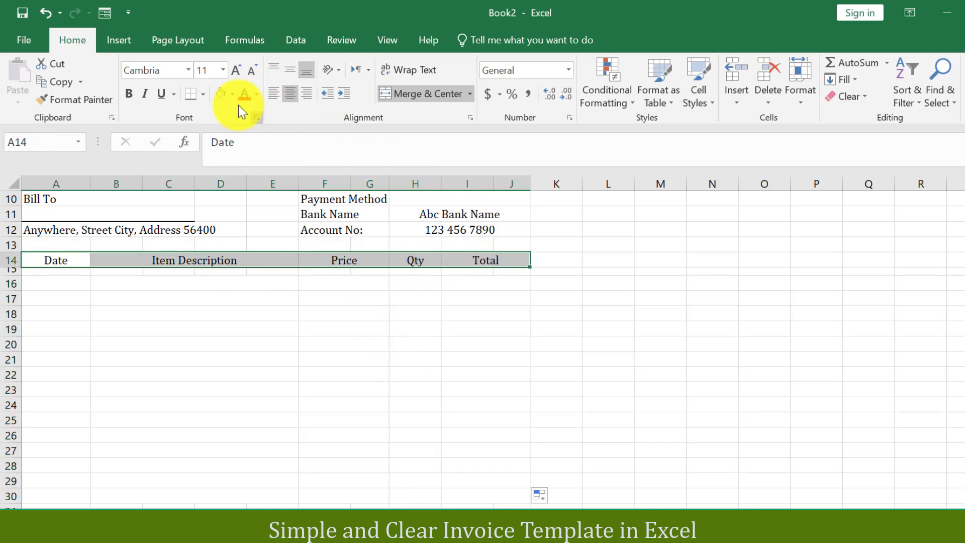
left_click(205, 98)
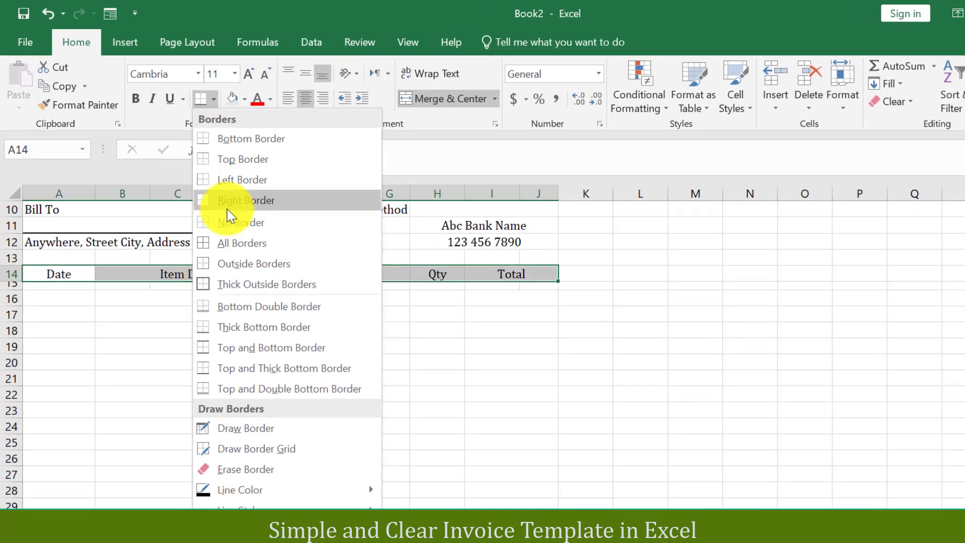
left_click(265, 295)
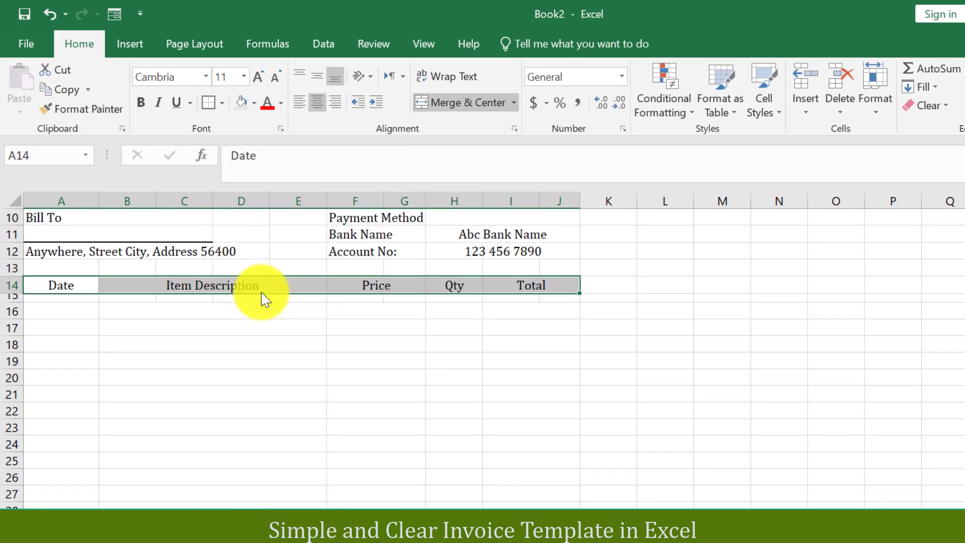
left_click(254, 105)
left_click(255, 81)
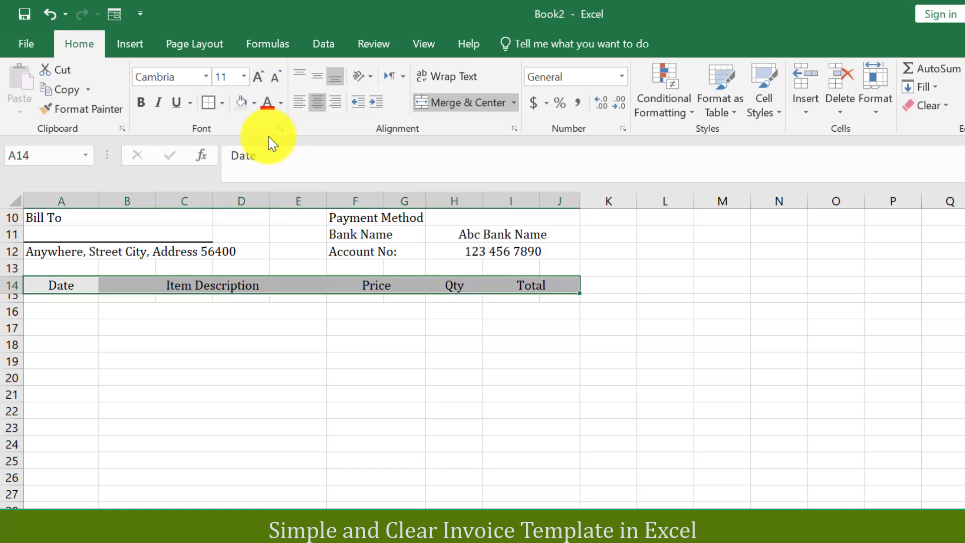
left_click(142, 102)
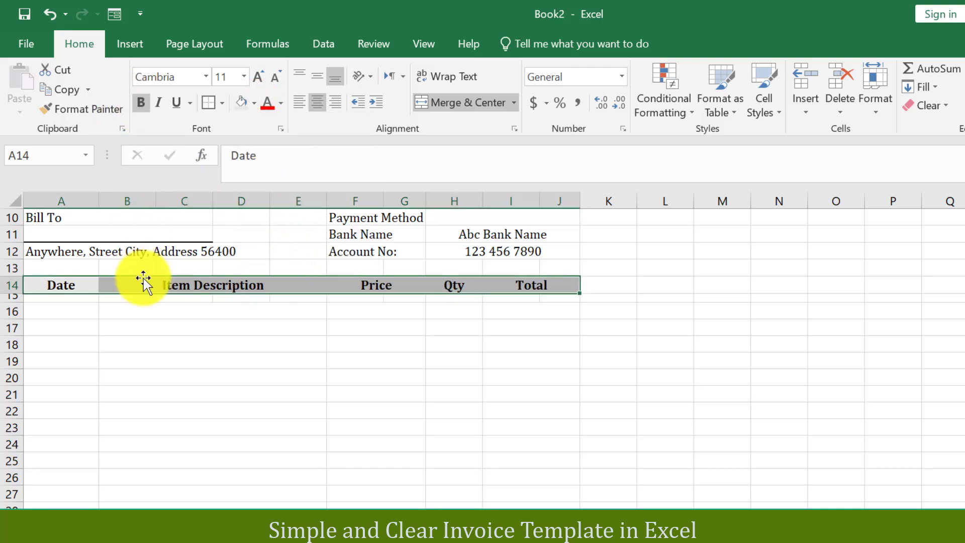
- Apply thick outside borders separately to the Date, Item Description, Price, Qty and Total blocks in rows 16 to 30
left_click_drag(62, 310, 64, 473)
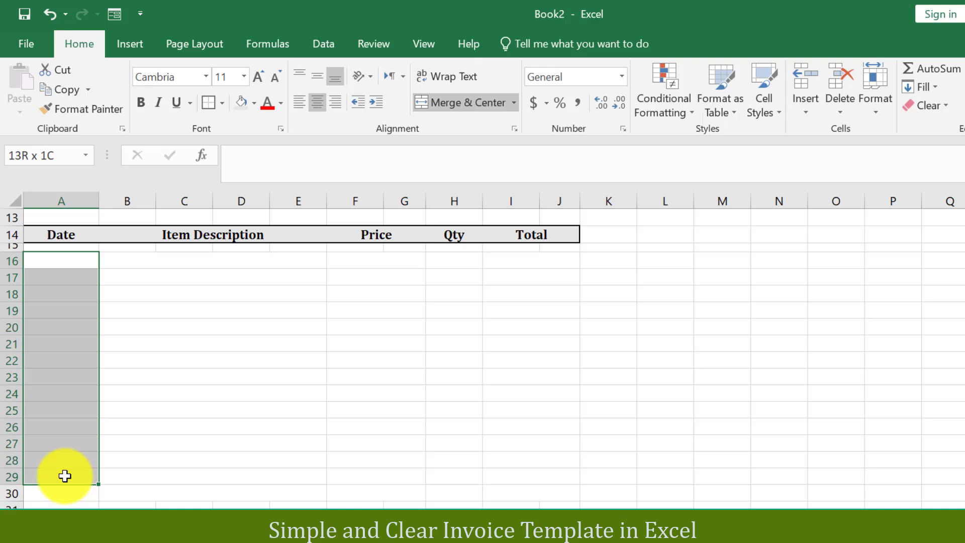
left_click(211, 111)
left_click_drag(126, 260, 301, 493)
left_click(215, 104)
left_click_drag(352, 260, 403, 496)
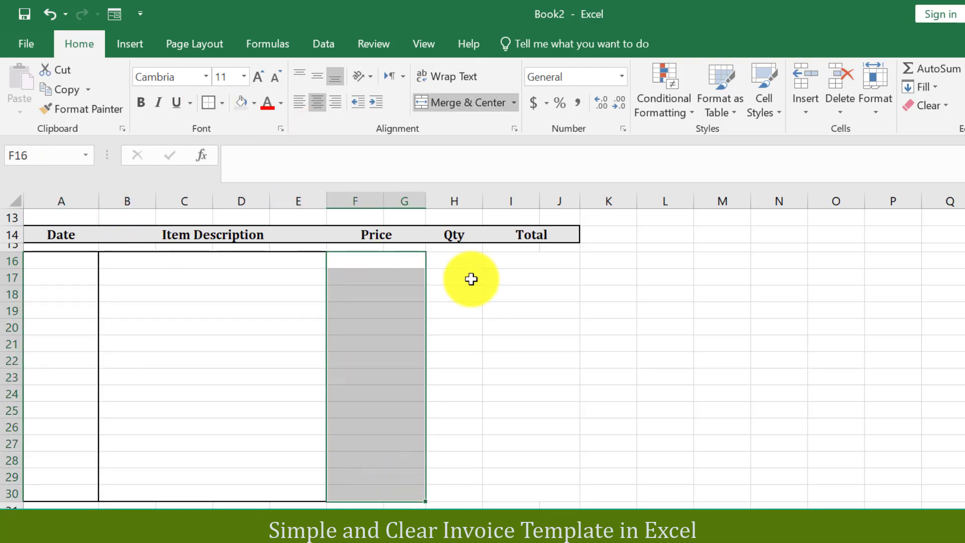
left_click_drag(444, 260, 472, 491)
left_click(208, 103)
left_click_drag(498, 262, 506, 492)
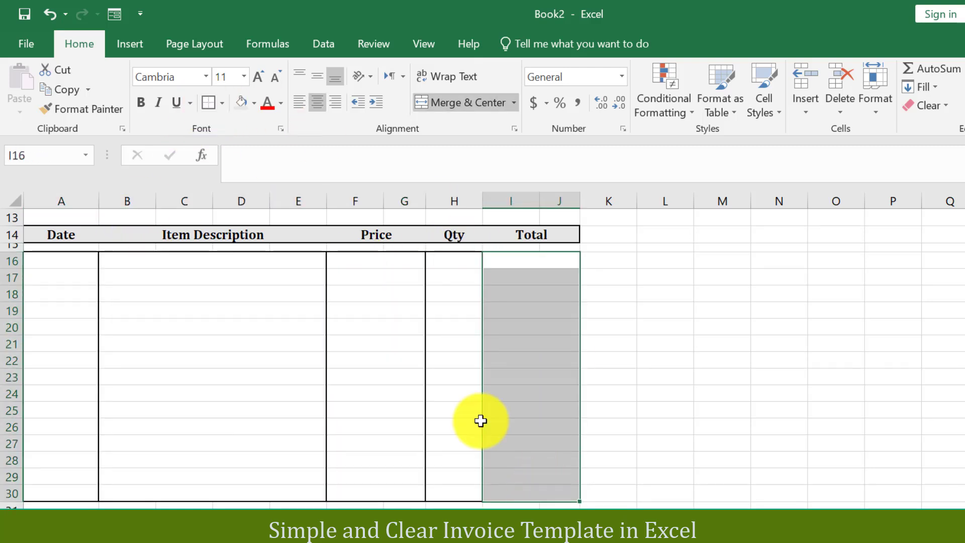
left_click(208, 103)
left_click(433, 378)
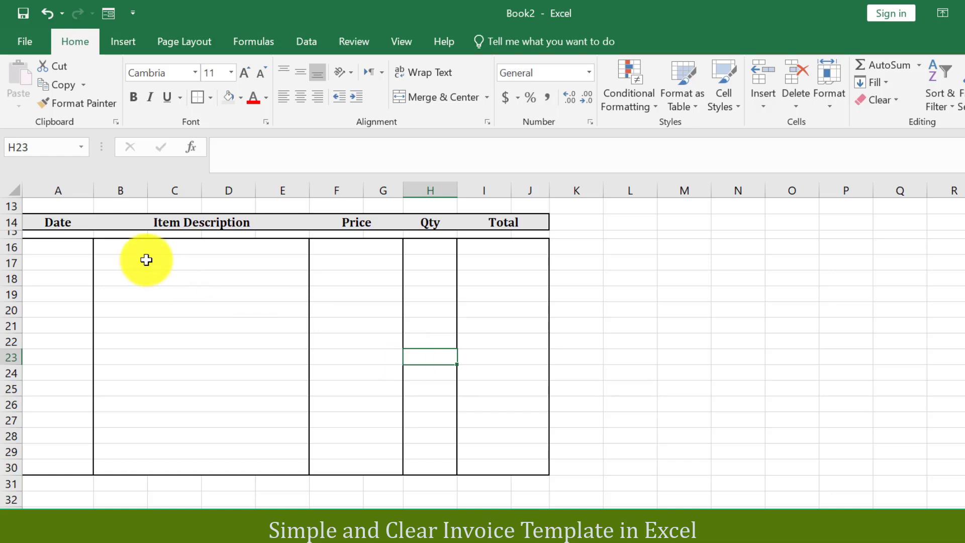
- Set the height of rows 16 to 30 to 20
left_click_drag(4, 246, 26, 464)
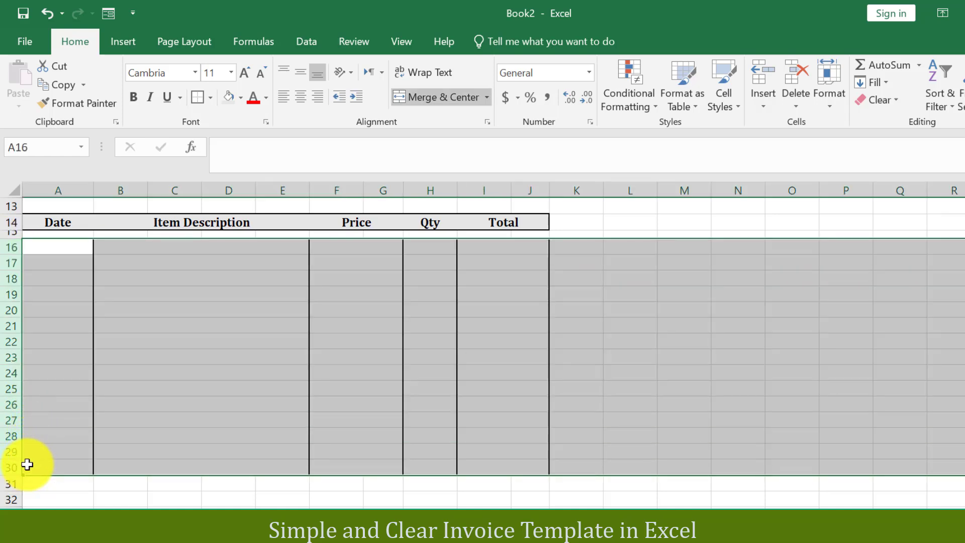
right_click(14, 384)
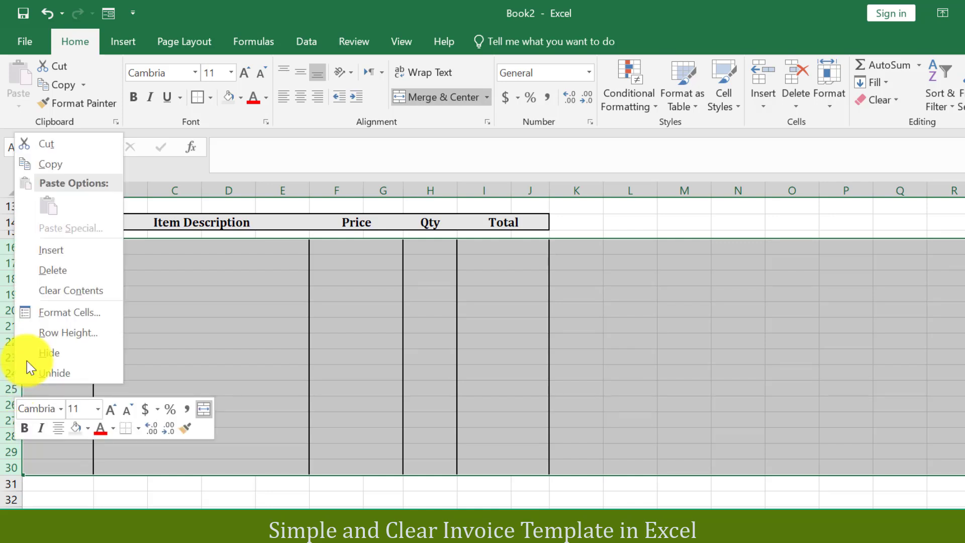
left_click(91, 333)
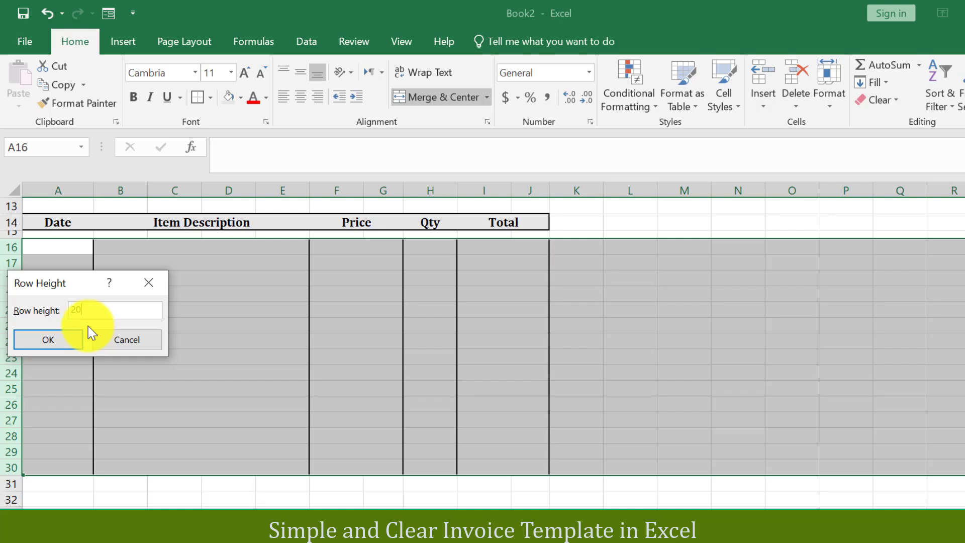
type("30")
left_click(59, 339)
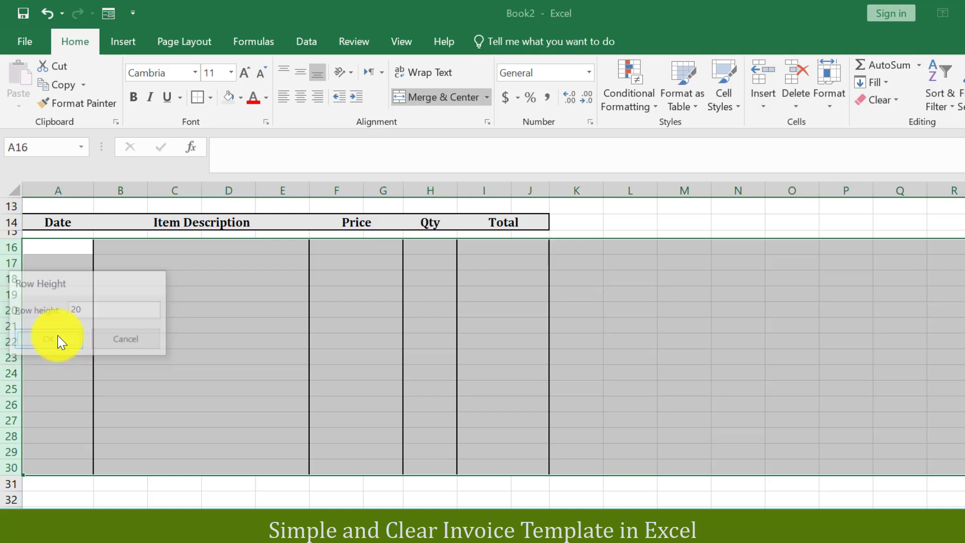
left_click(373, 303)
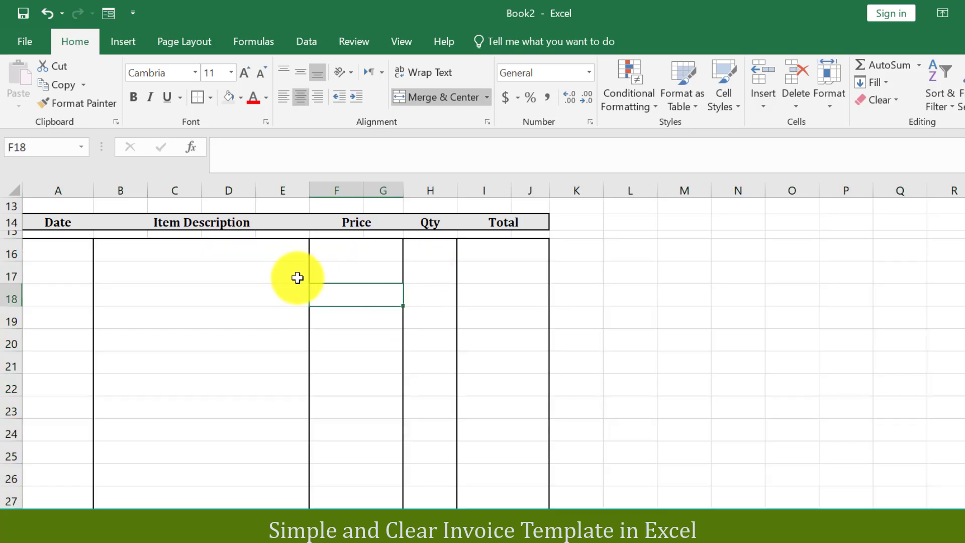
- Apply all borders to the item table body A16:J30
scroll(483, 352, "down", 1)
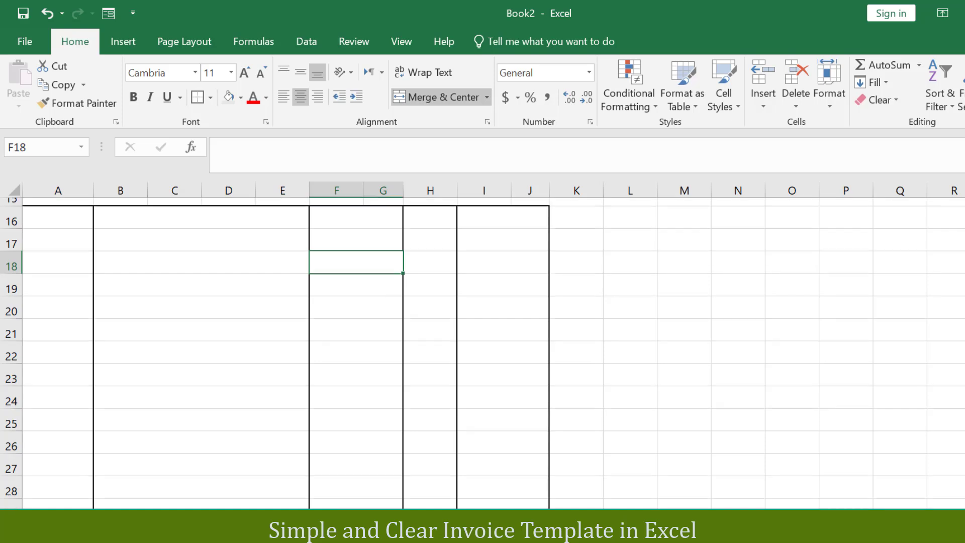
left_click_drag(71, 211, 487, 431)
scroll(769, 215, "up", 3)
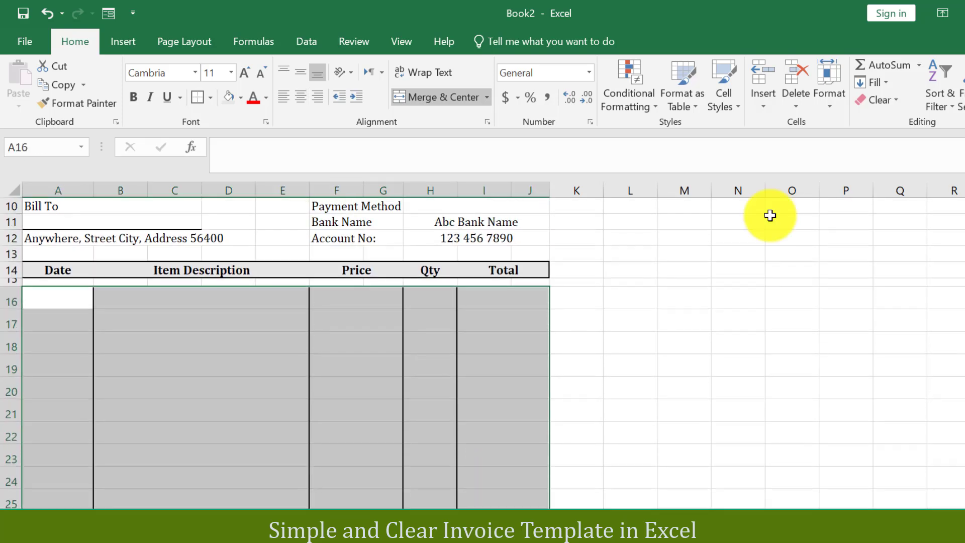
left_click(210, 97)
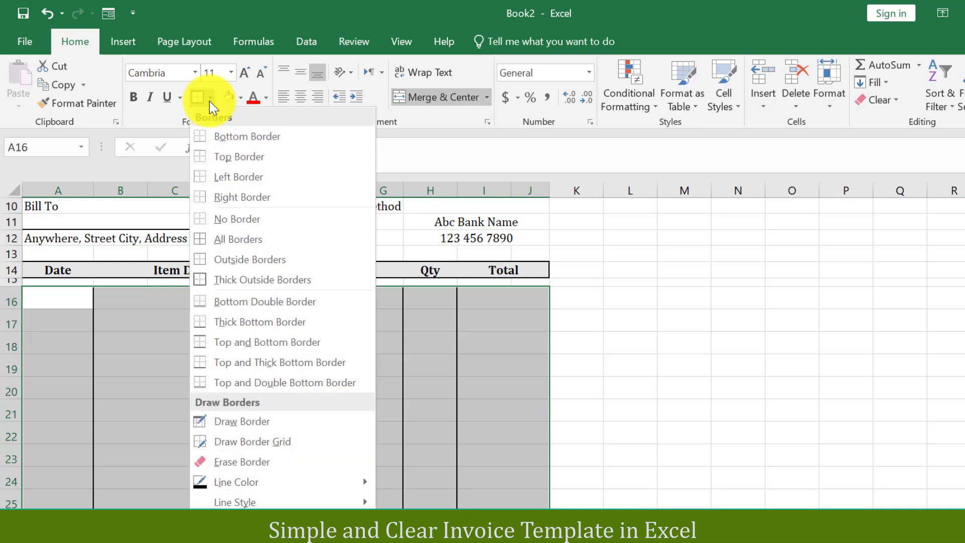
left_click(231, 240)
scroll(69, 231, "down", 1)
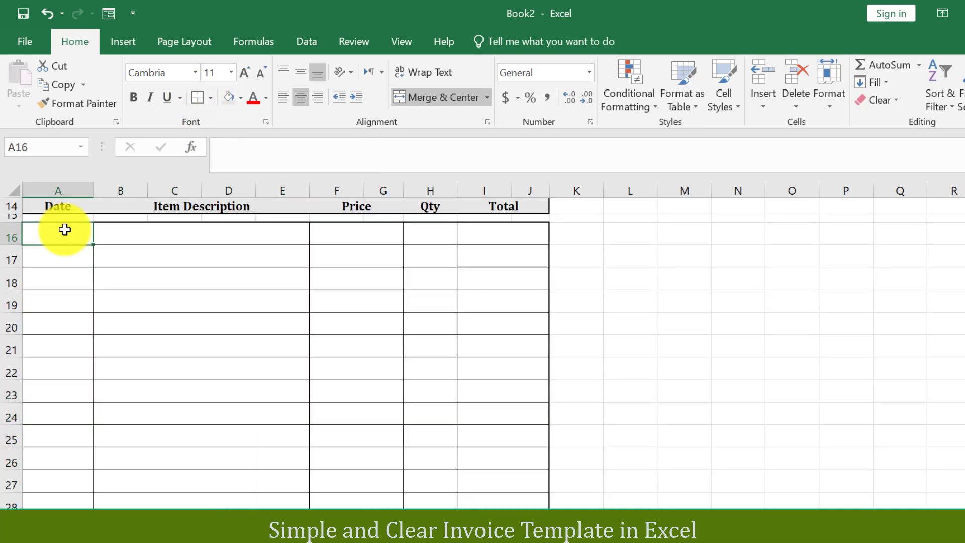
- Reapply thick outside borders to the Date and Item Description blocks in rows 16 to 30
left_click_drag(68, 232, 79, 507)
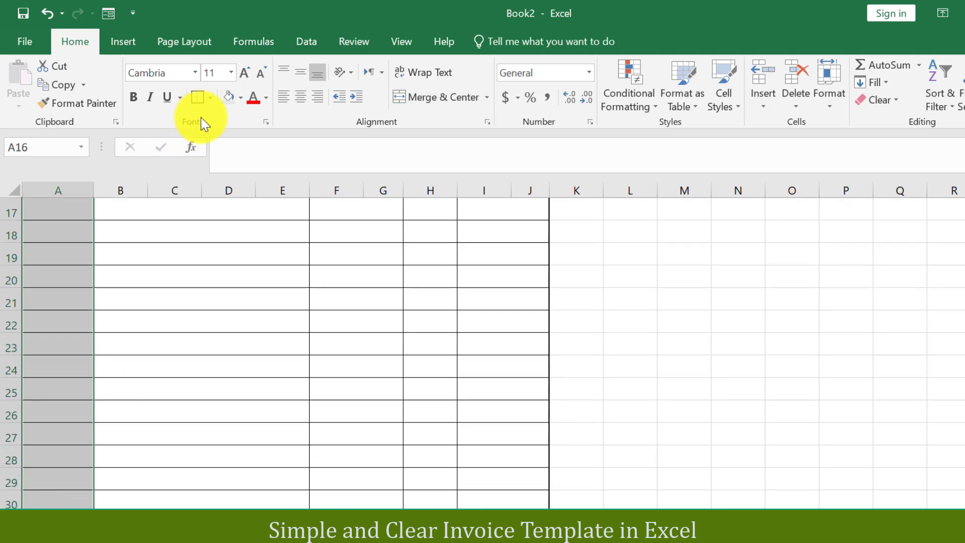
left_click(199, 97)
scroll(529, 377, "up", 4)
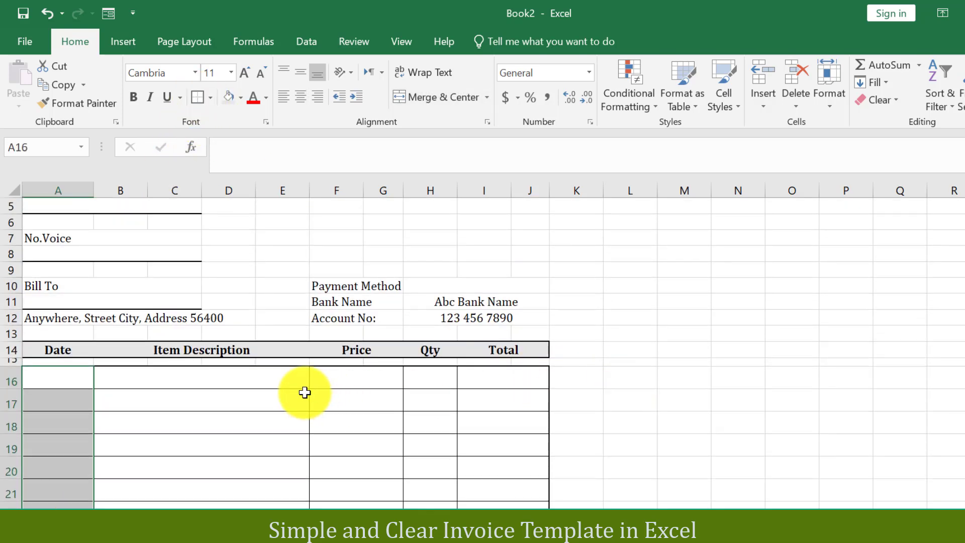
left_click_drag(247, 376, 272, 507)
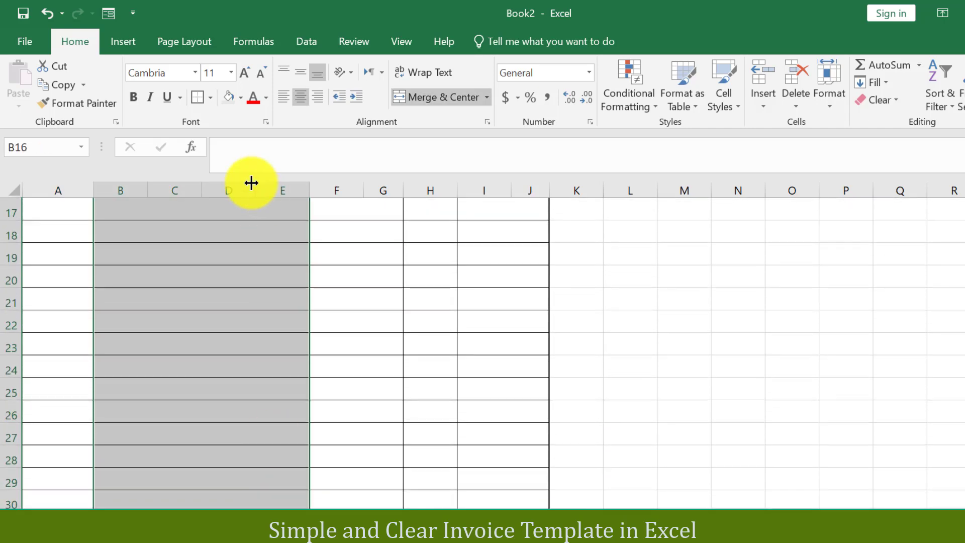
scroll(333, 221, "up", 4)
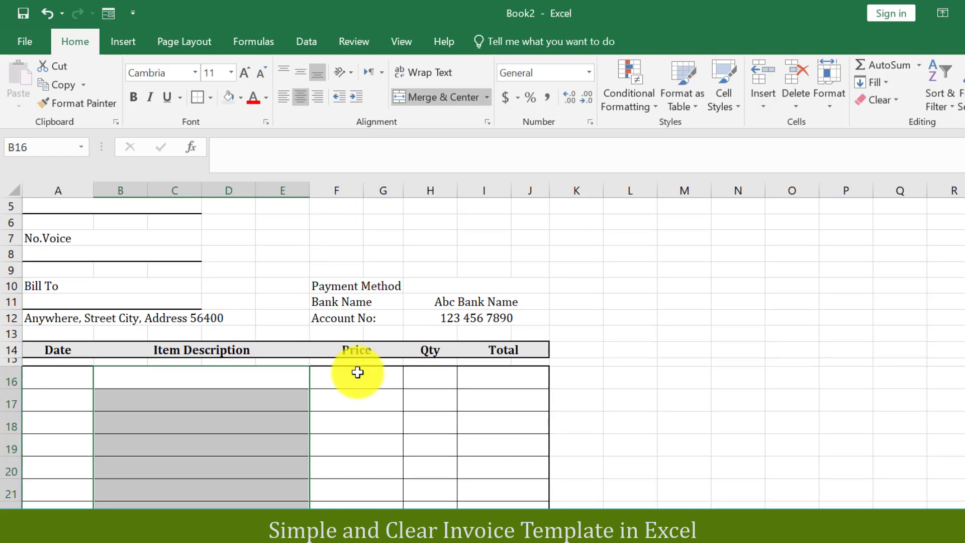
- Apply thick outside borders to the Price block F16:G30 and the Qty block H16:H30
left_click(347, 374)
scroll(347, 373, "down", 3)
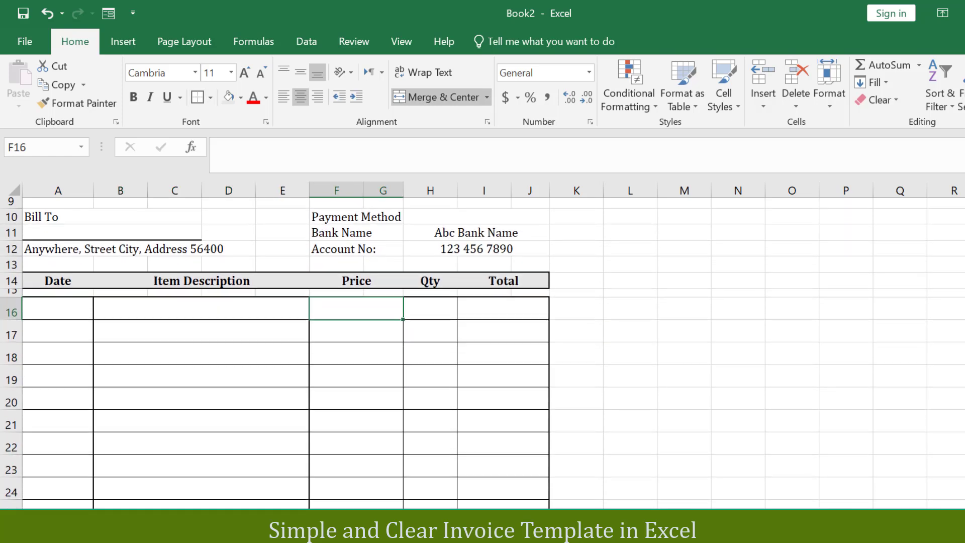
scroll(352, 216, "down", 1)
scroll(352, 216, "up", 1)
scroll(352, 216, "down", 1)
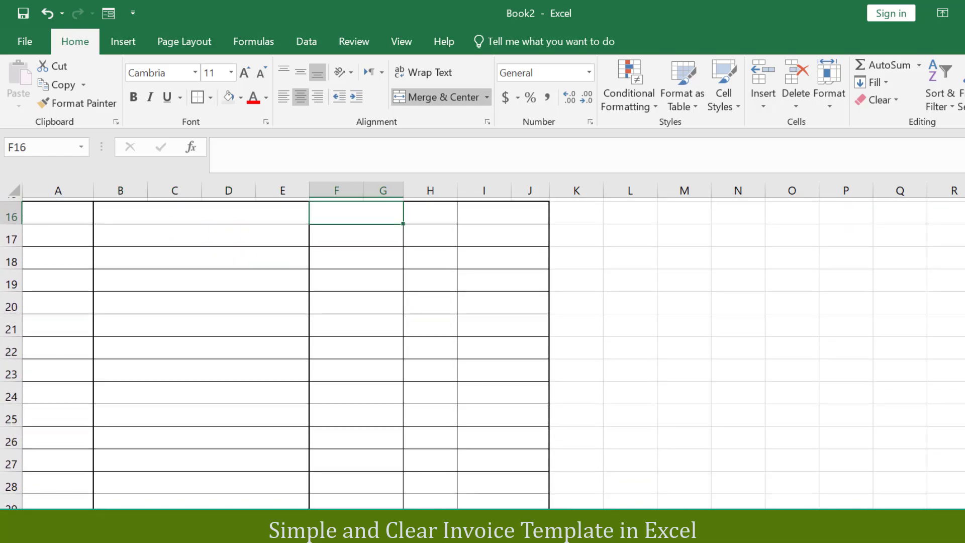
left_click_drag(353, 216, 398, 507)
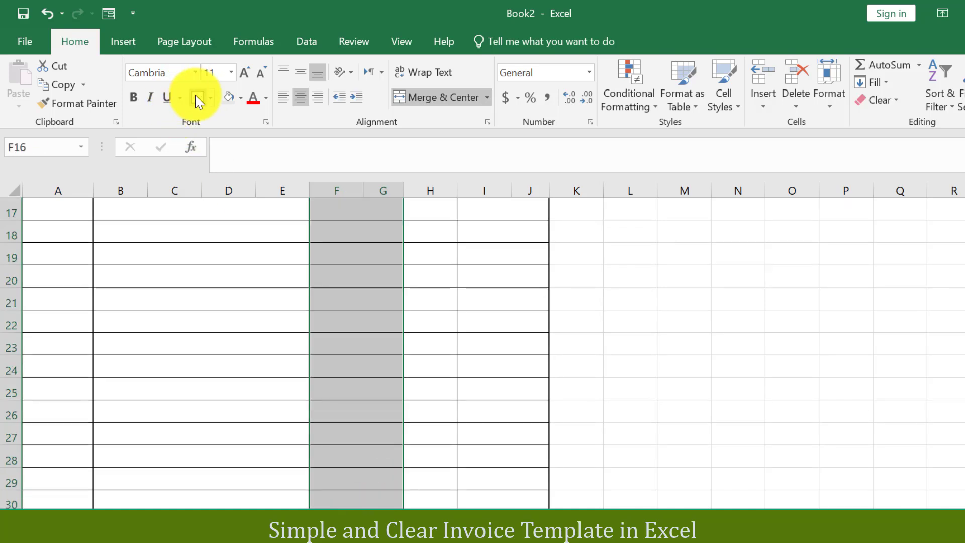
scroll(370, 183, "up", 4)
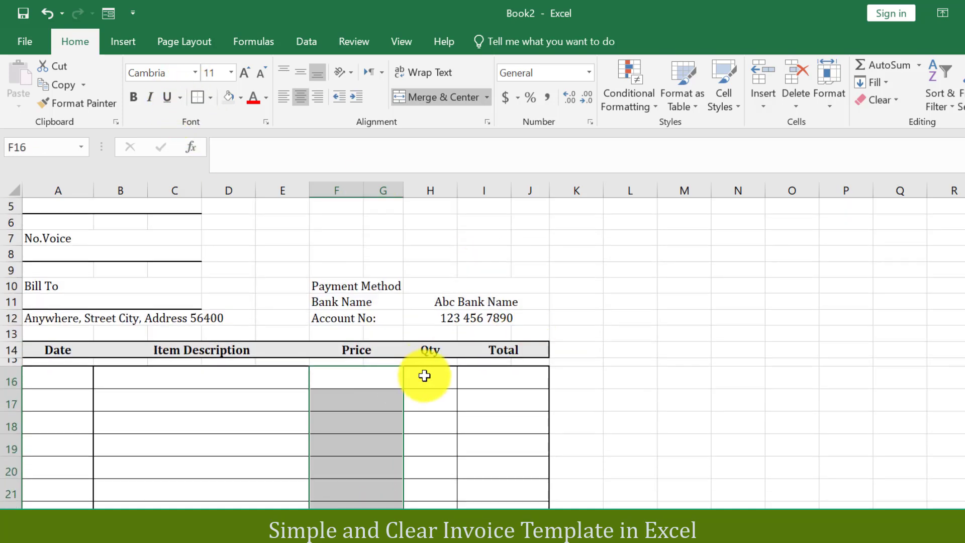
left_click_drag(425, 376, 440, 505)
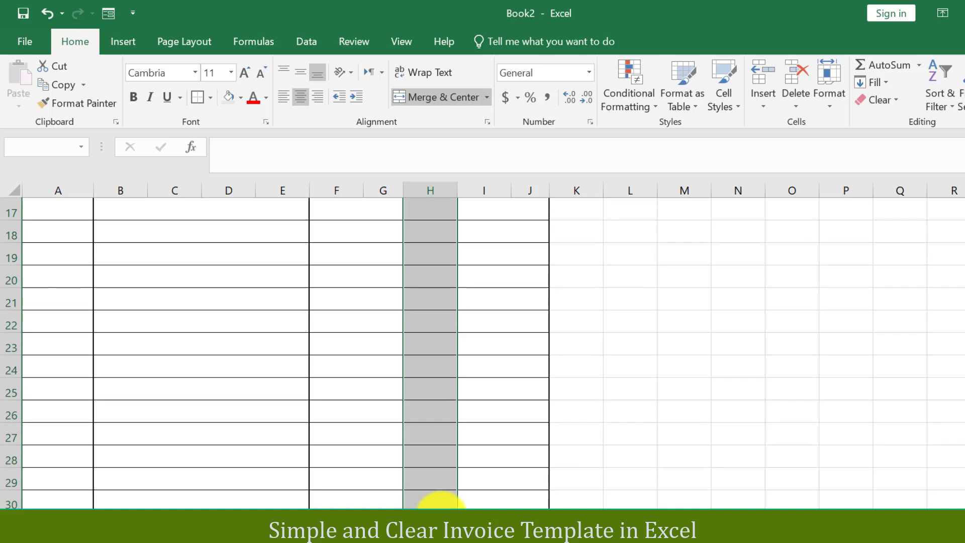
left_click(198, 104)
scroll(442, 399, "up", 2)
left_click(475, 400)
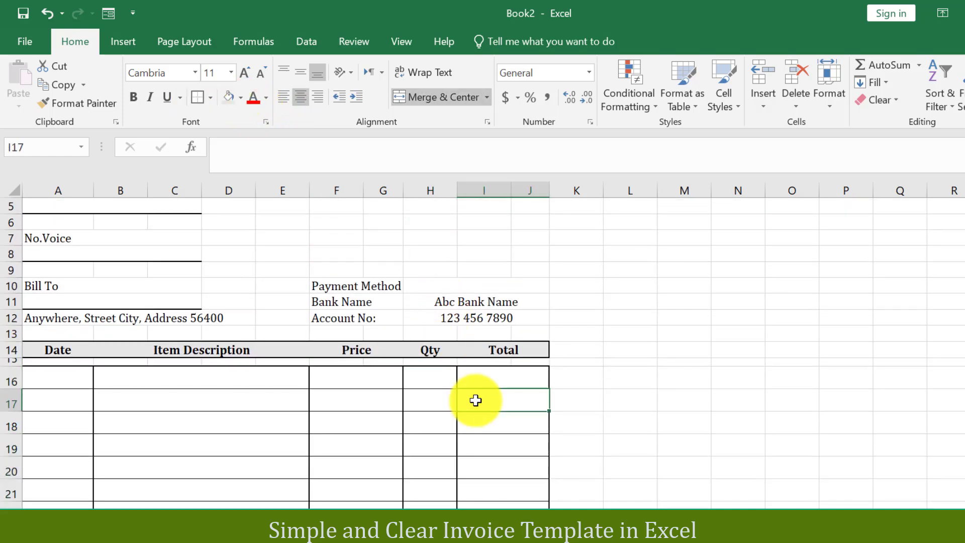
- Create a merged "Total:" box in F32:J33, left-aligned, vertically centred and filled light grey
scroll(475, 400, "down", 6)
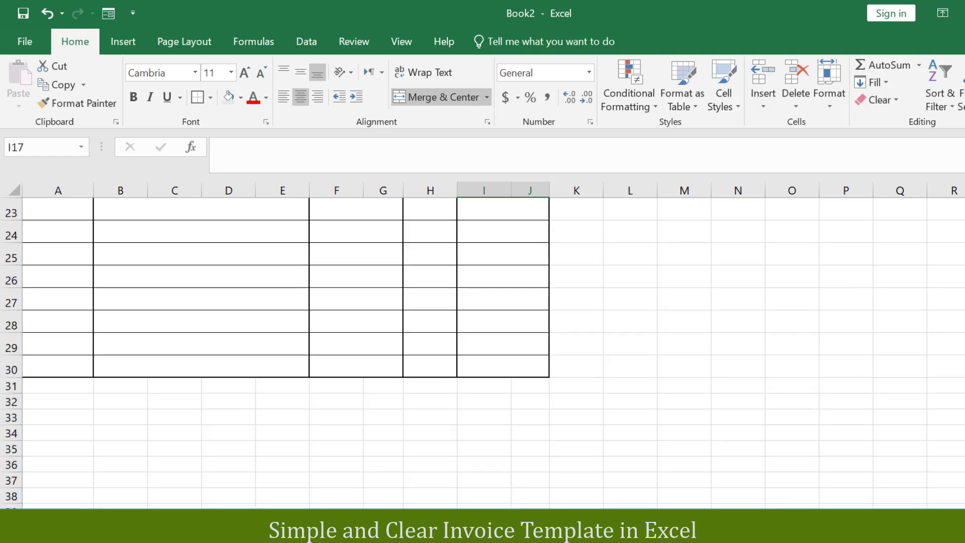
left_click_drag(336, 402, 522, 417)
left_click(433, 98)
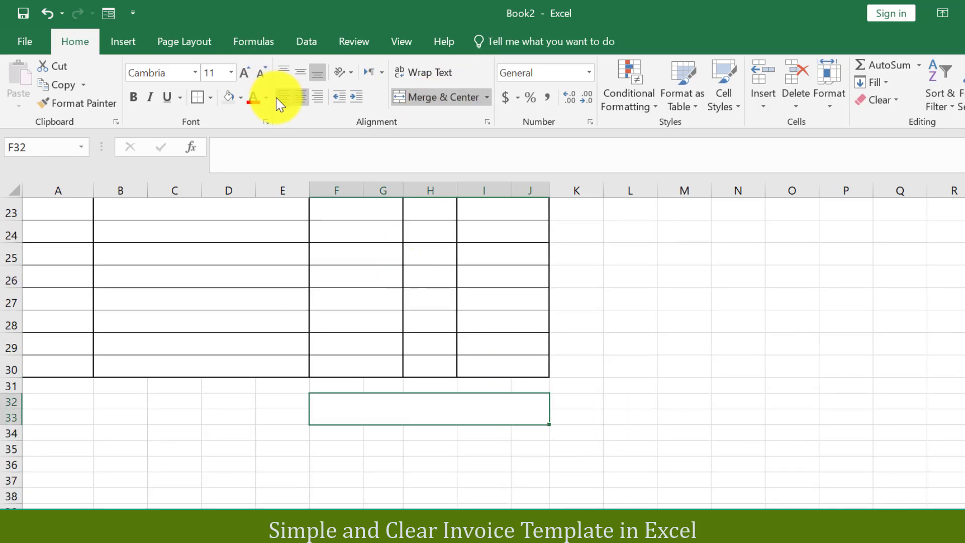
left_click(281, 97)
type("Total:")
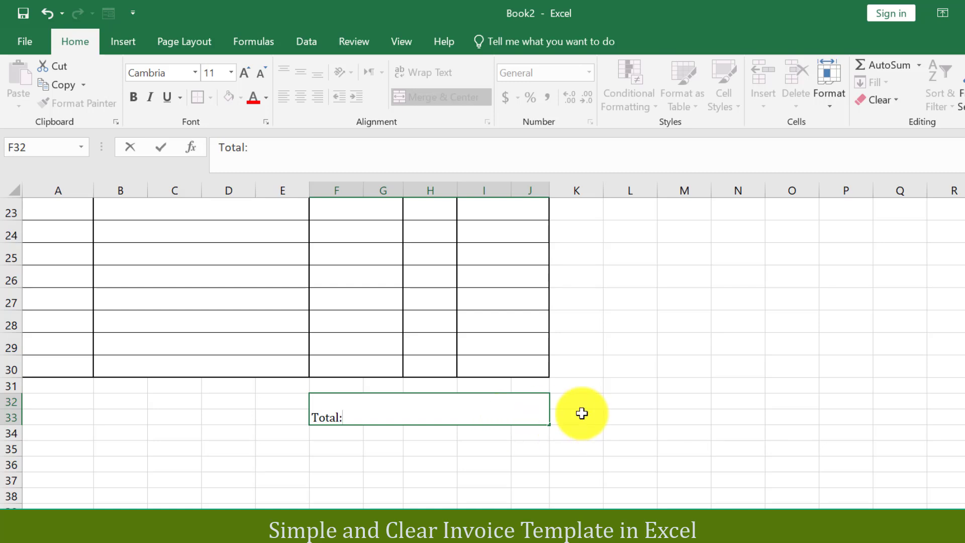
key("ctrl+Return")
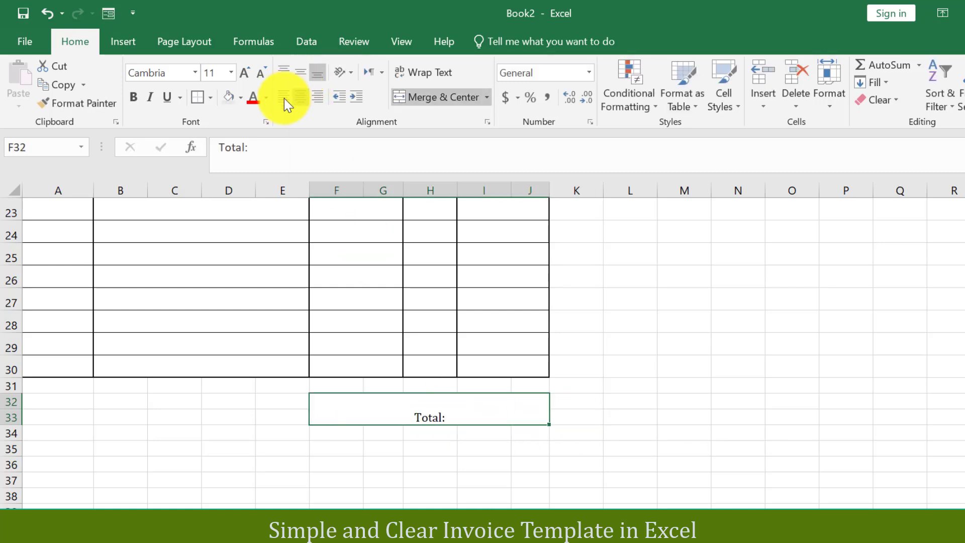
left_click(283, 98)
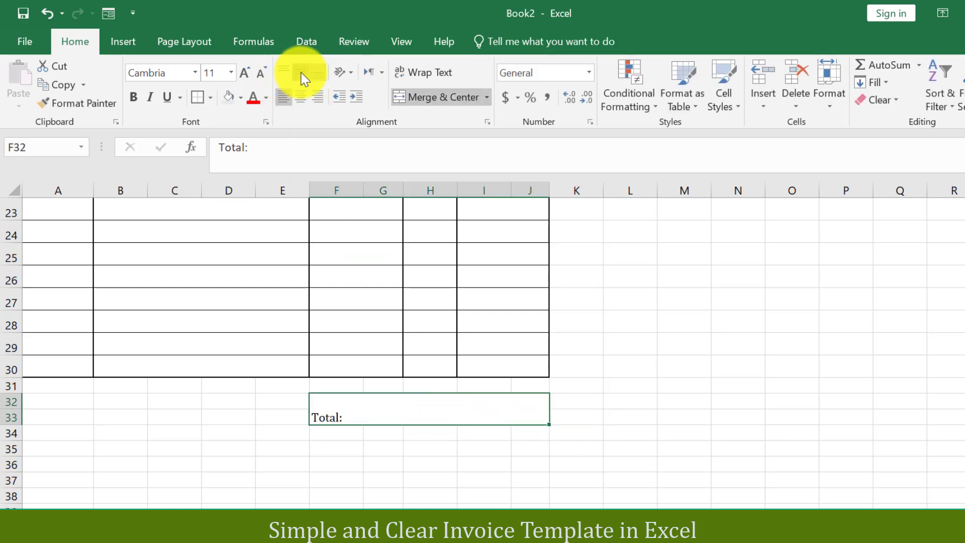
left_click(229, 97)
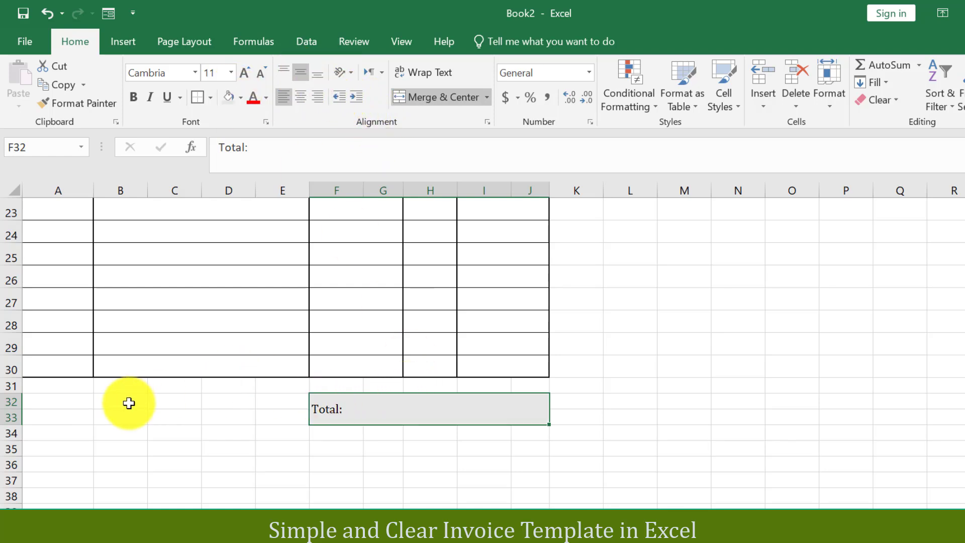
- Merge A32:C33 and enter "Thank You!", aligned left and vertically centred
left_click_drag(63, 402, 159, 410)
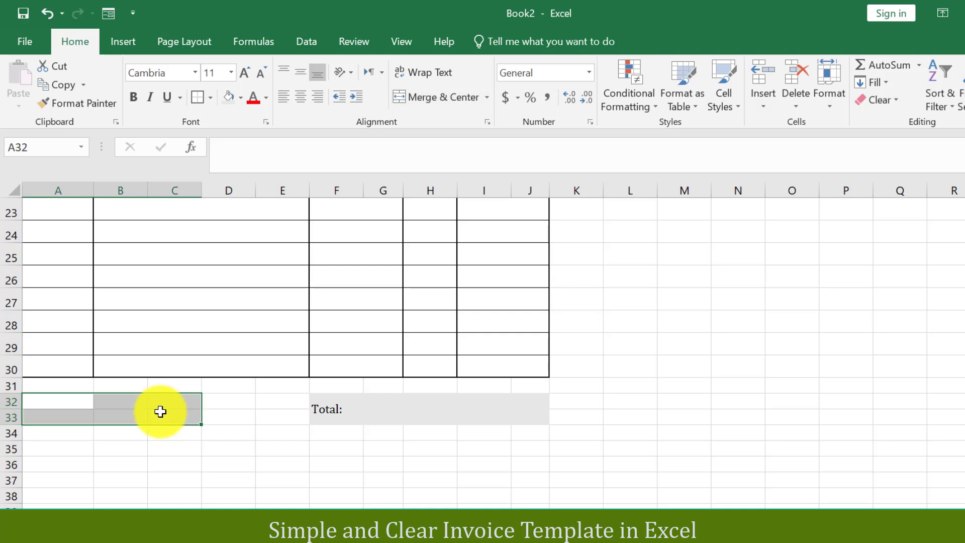
left_click(452, 101)
type("T")
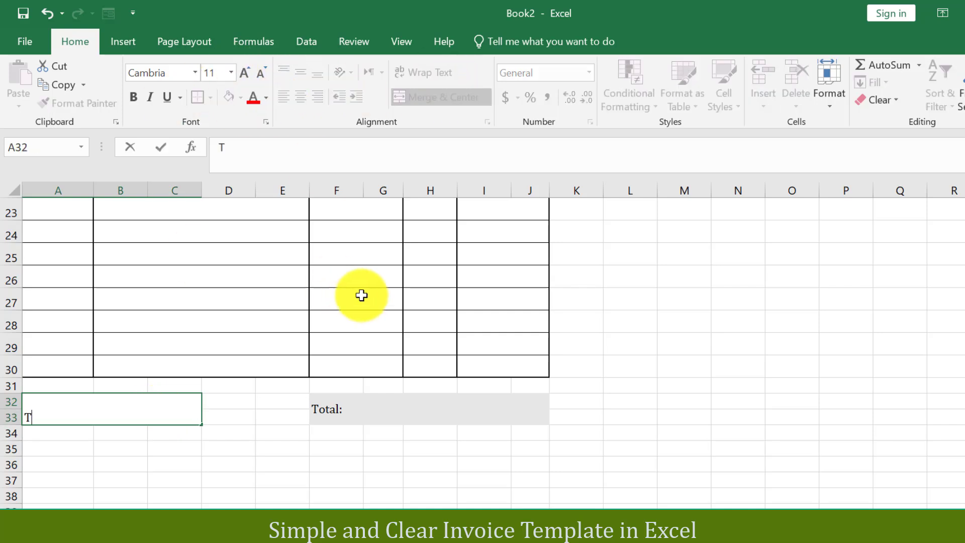
type("hank You!")
left_click(251, 401)
left_click(155, 401)
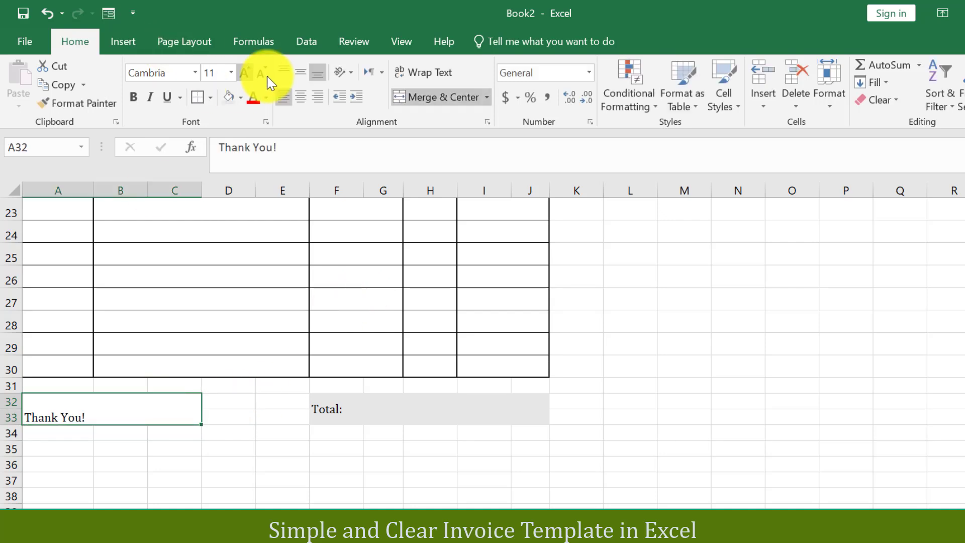
- Apply a thick outside border to the Total box F32:J33
left_click(351, 418)
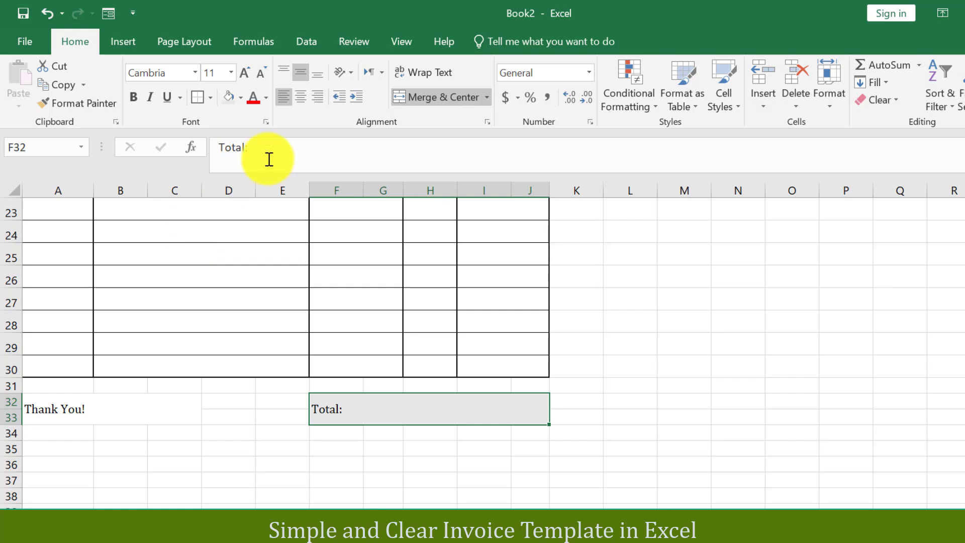
left_click(196, 97)
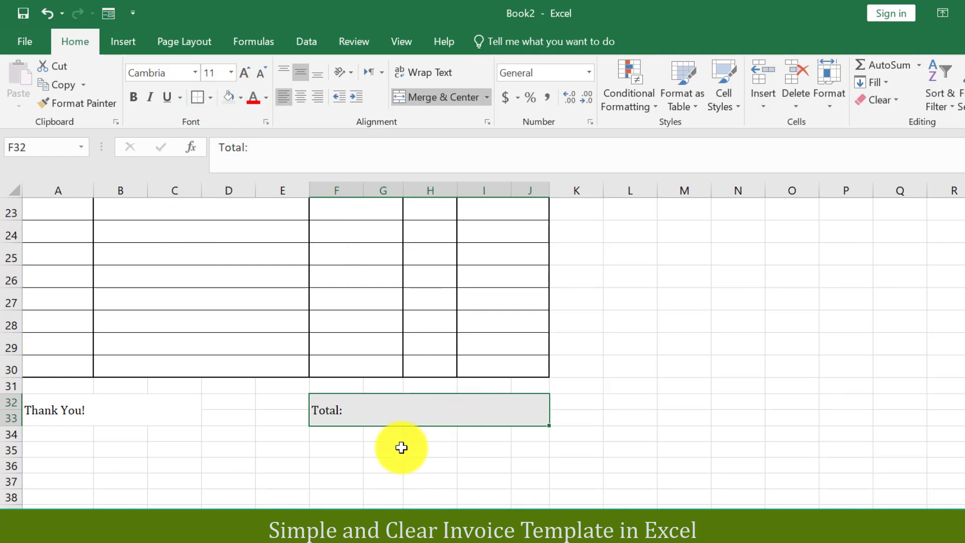
left_click(280, 420)
- Merge cells A35:C35 and extend the same merge down to rows 36 and 37
scroll(482, 352, "down", 1)
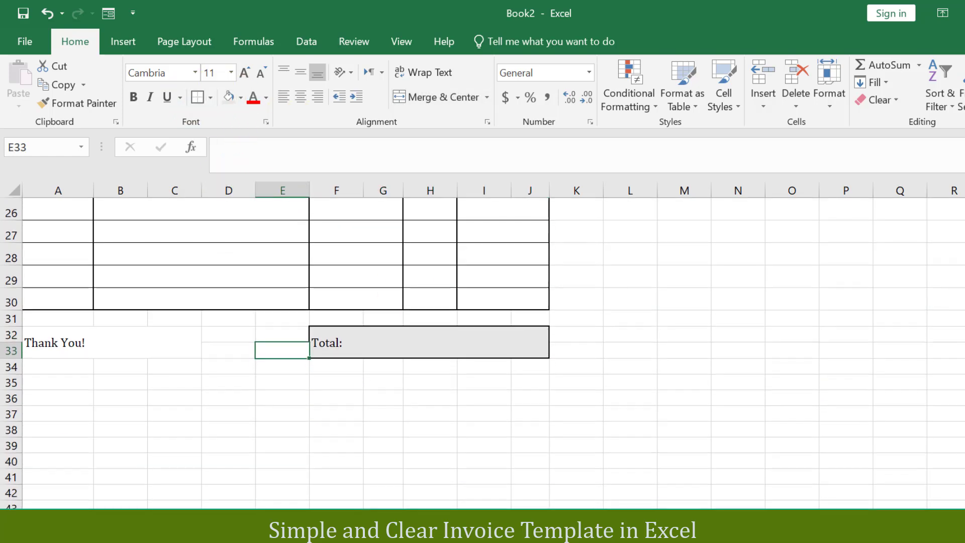
left_click(61, 387)
left_click_drag(60, 389, 174, 383)
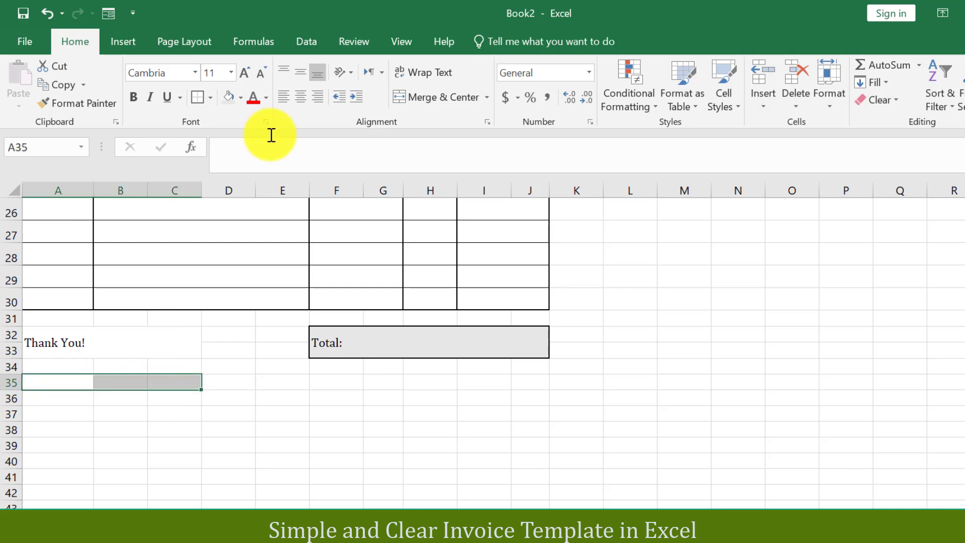
left_click(424, 96)
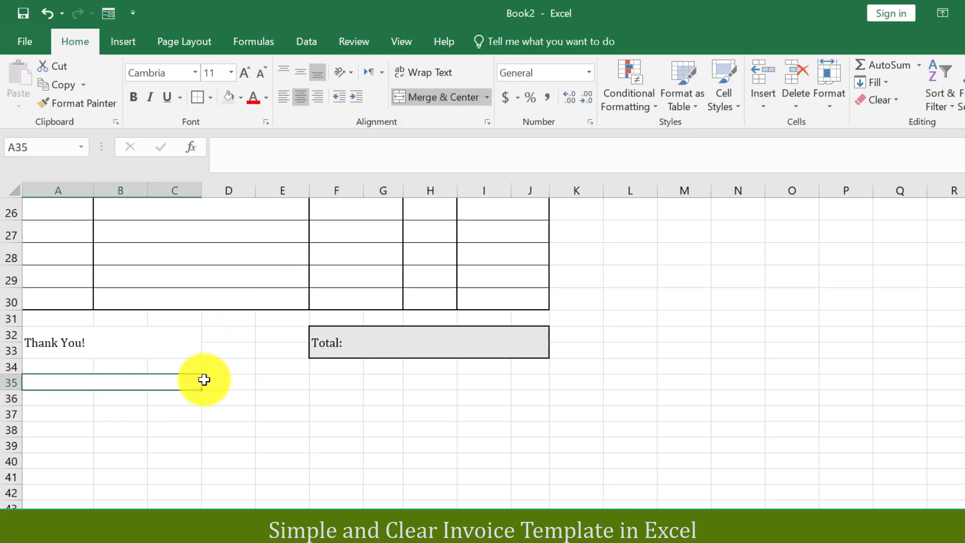
left_click_drag(199, 392, 190, 421)
left_click(224, 383)
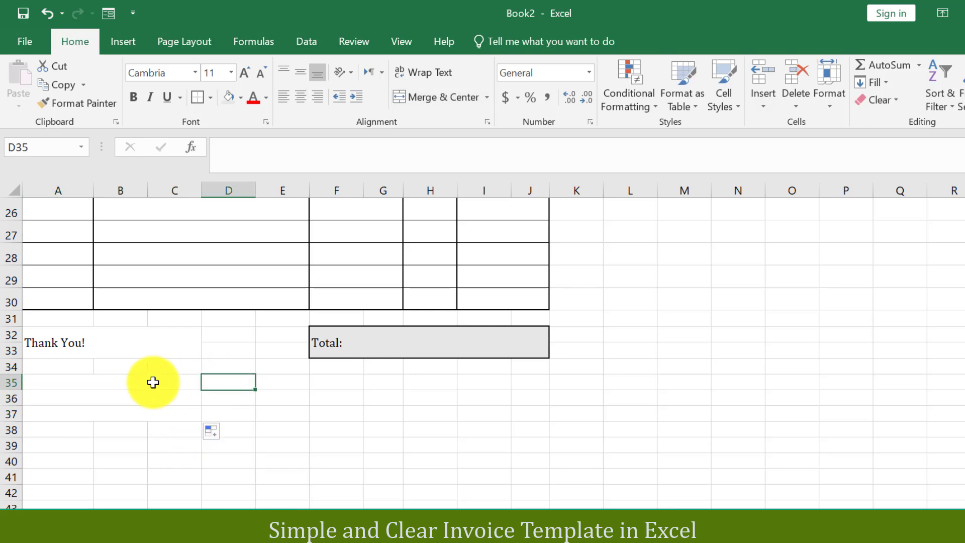
- Enter the company's phone number, e-mail and address in the merged cells A35, A36 and A37
left_click(147, 381)
type("123 456 7890")
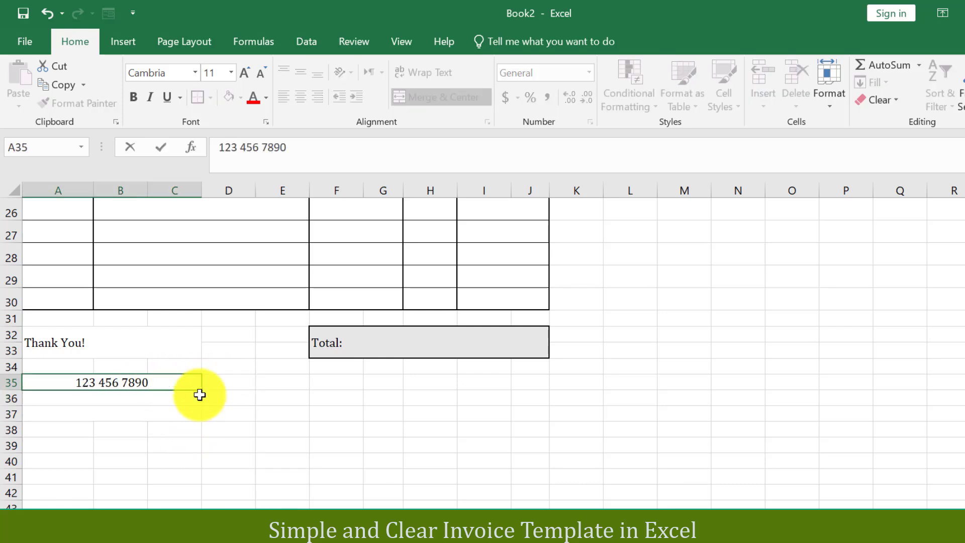
key("Return")
type("Youremail.com")
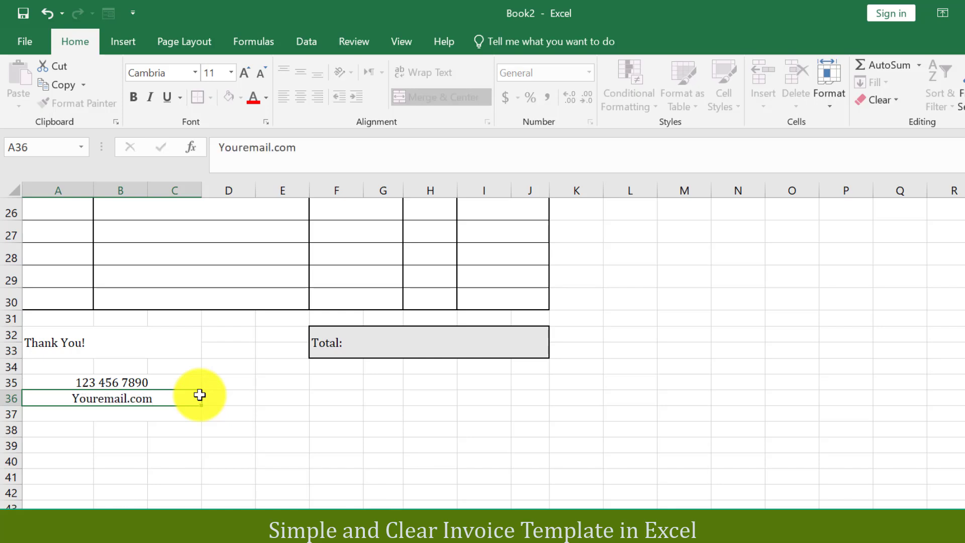
key("Return")
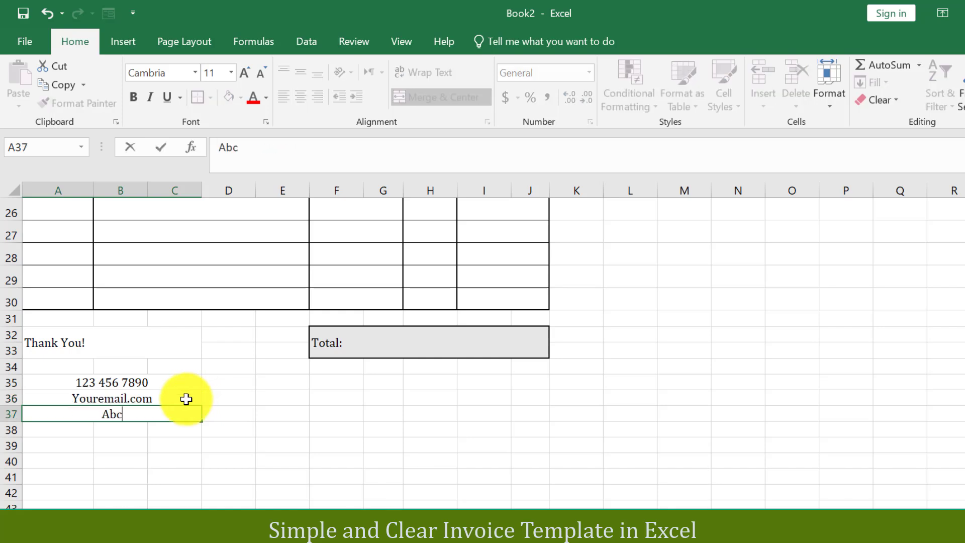
type("Abc Address 12345")
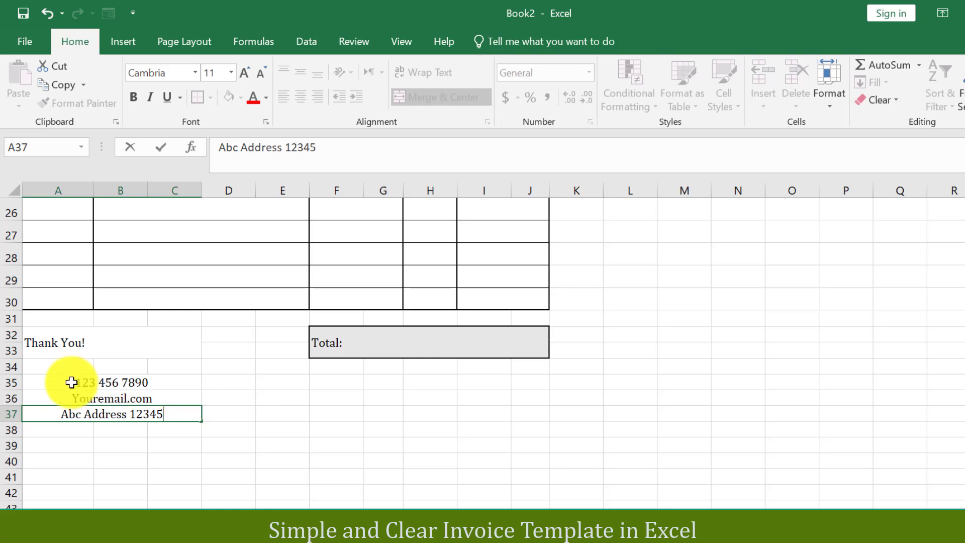
- Left-align the contact details in A35:C37
left_click_drag(71, 382, 71, 413)
left_click(266, 98)
left_click(285, 96)
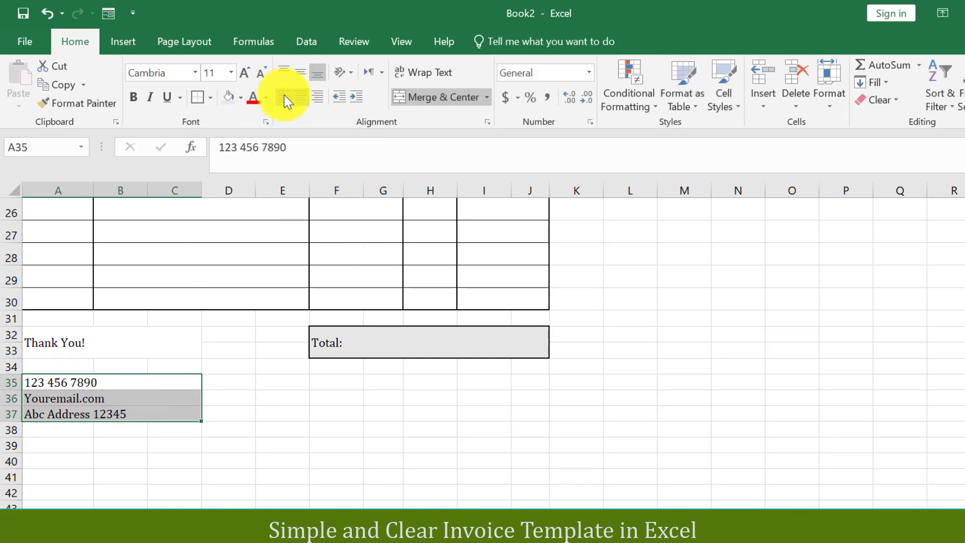
- Merge cells F35:J35 below the Total box and extend the same merge down to rows 36 and 37
left_click_drag(532, 381, 334, 382)
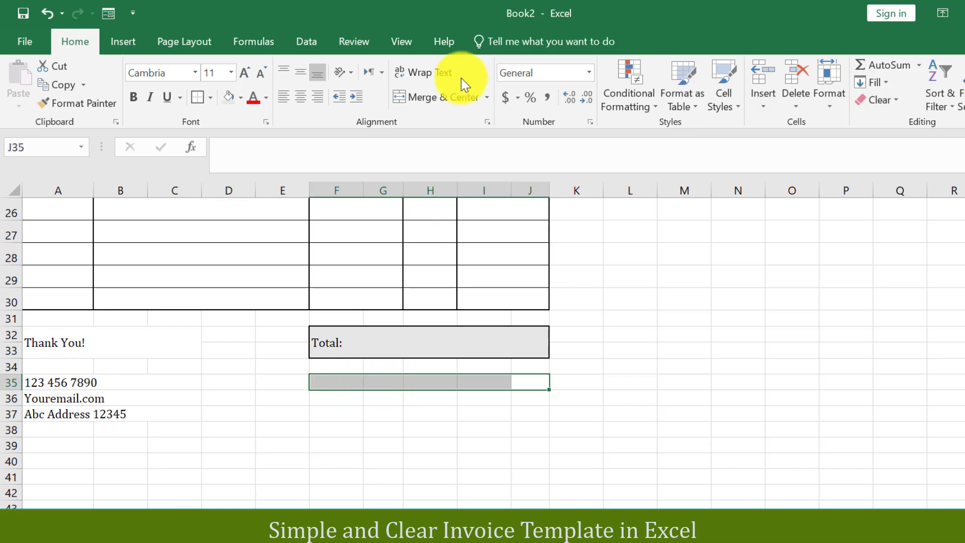
left_click(437, 95)
left_click_drag(548, 392, 545, 415)
- Apply a thick bottom border to each of the merged lines F35:J35, F36:J36 and F37:J37
left_click(519, 382)
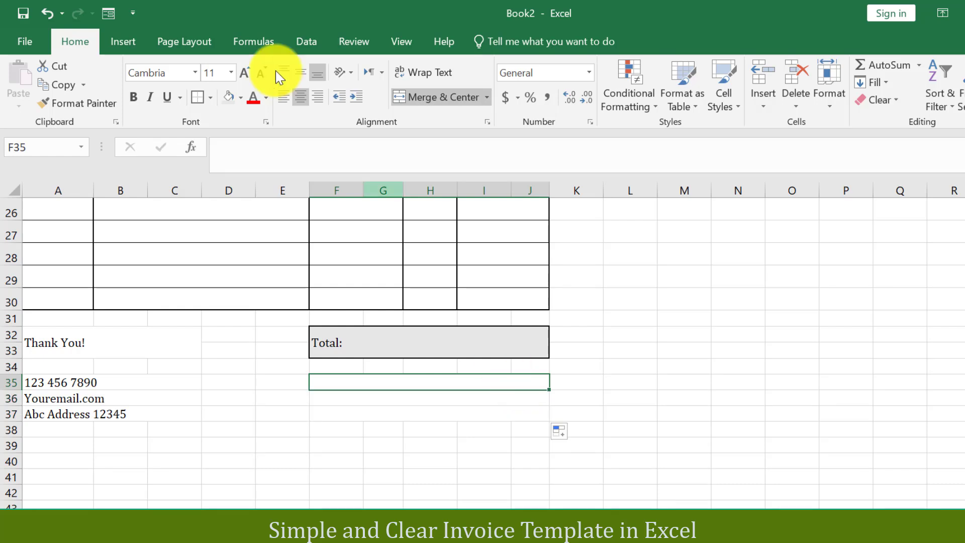
left_click(210, 100)
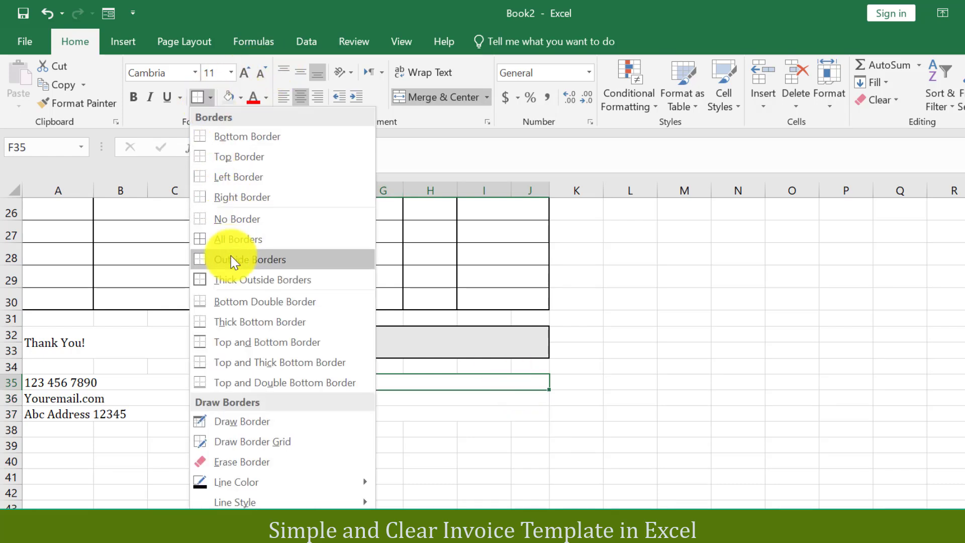
left_click(258, 321)
left_click(401, 399)
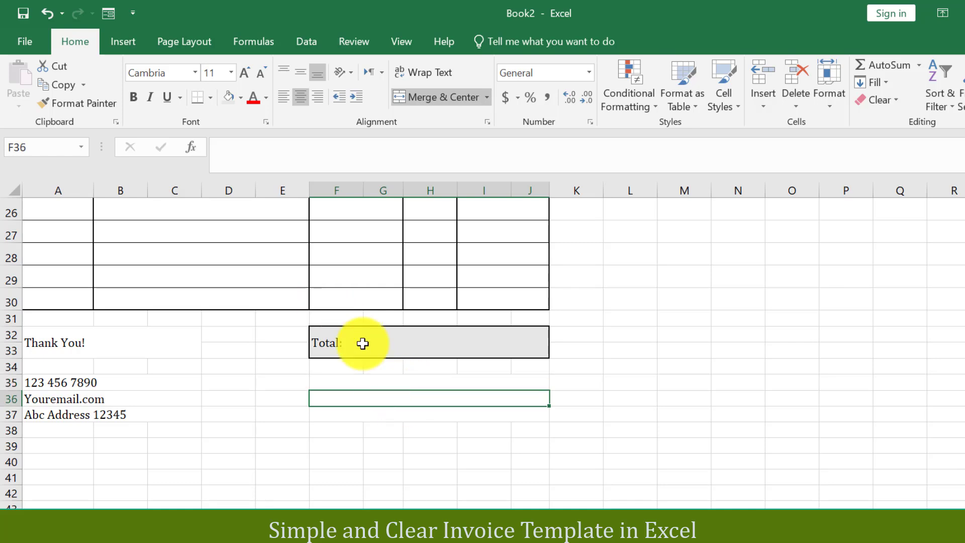
left_click(198, 98)
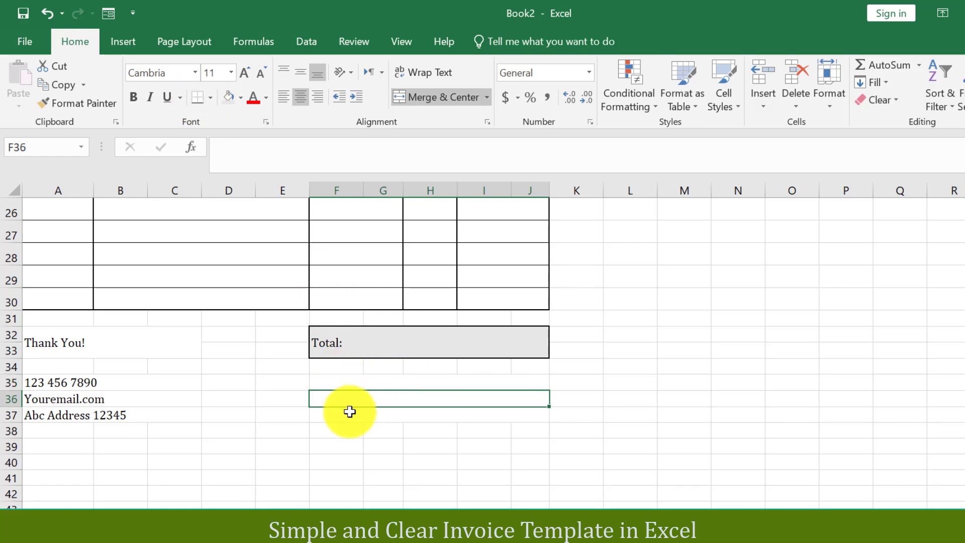
left_click(349, 412)
left_click(200, 102)
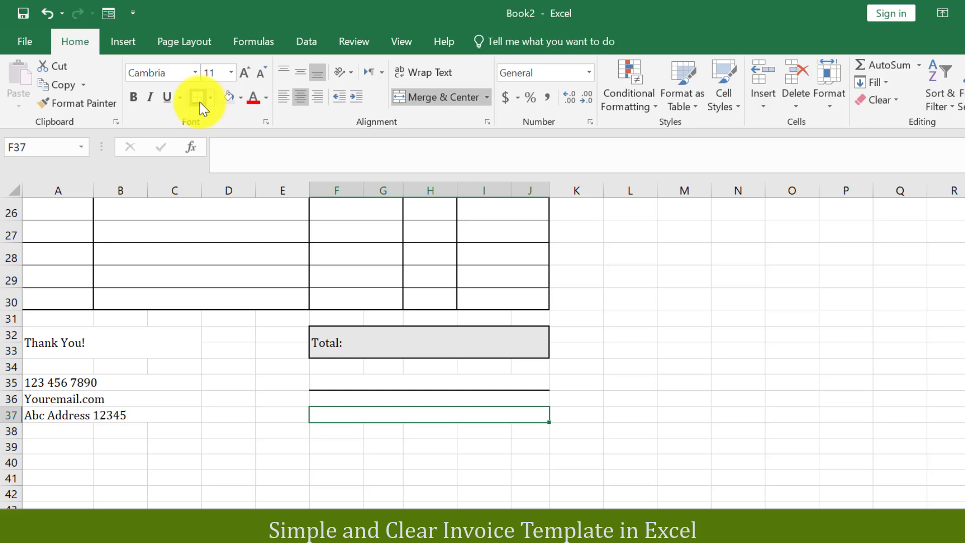
left_click(225, 352)
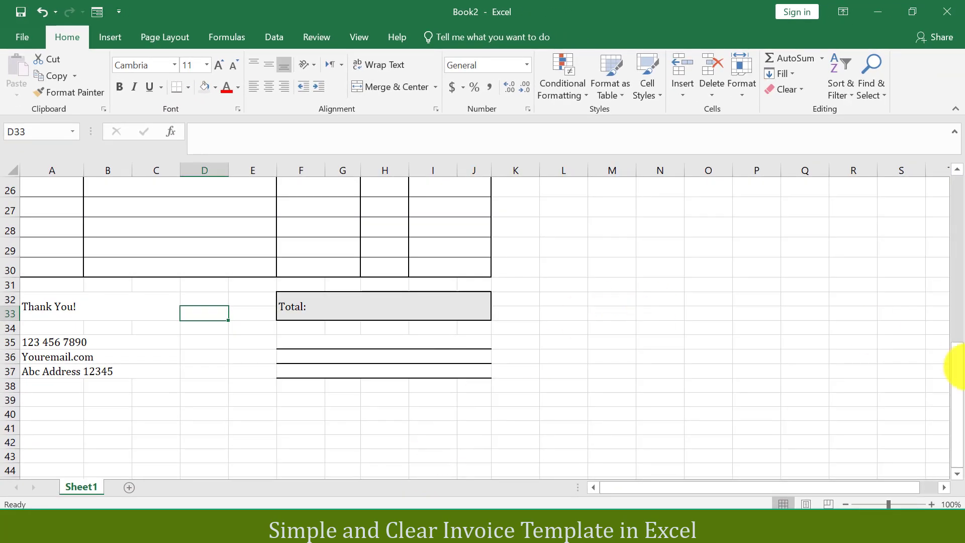
- Return to the beginning of the invoice sheet and open its print preview
left_click_drag(955, 381, 955, 204)
key("ctrl+p")
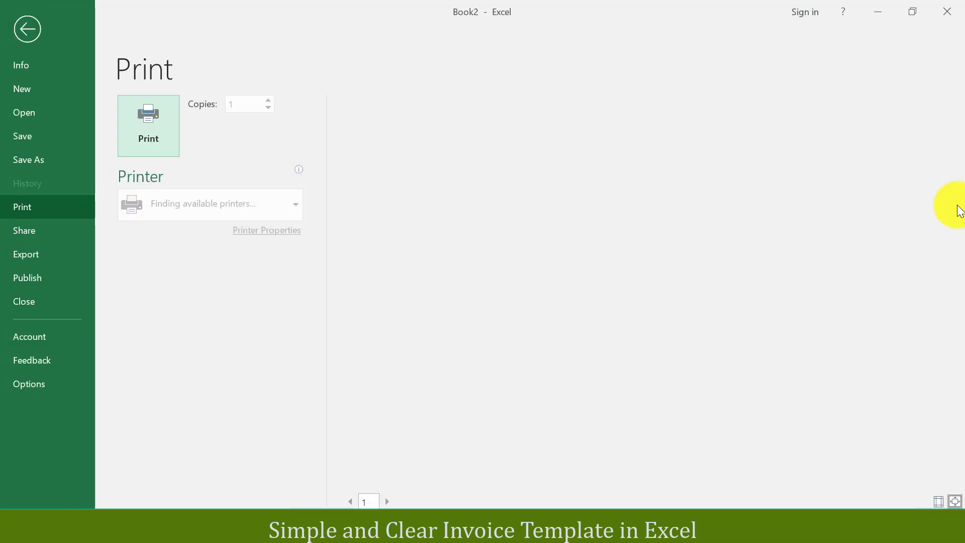